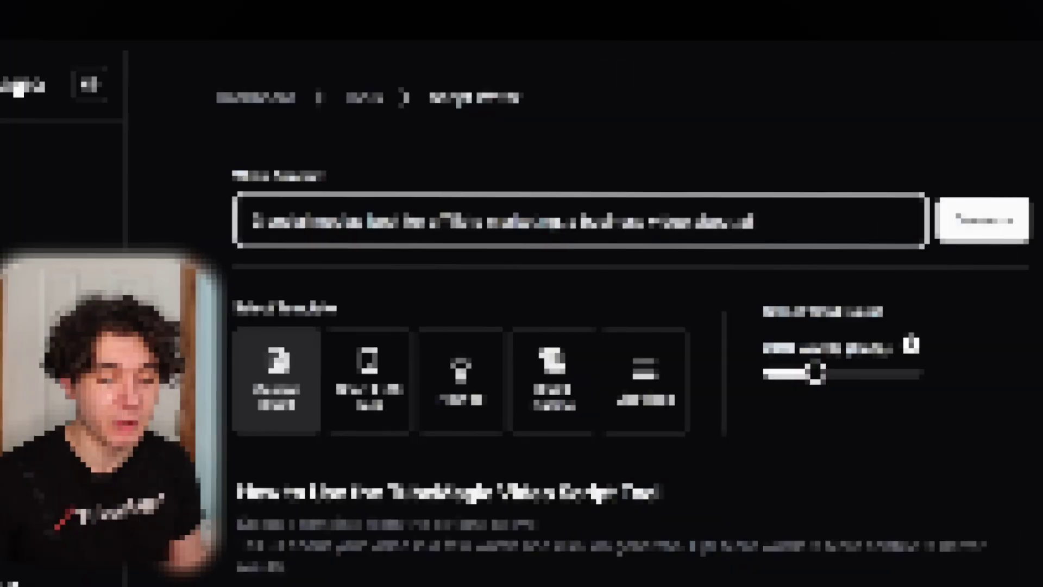
Finish the Video Scripts prompt with 'AI tools' to generate the script
type("AI tools")
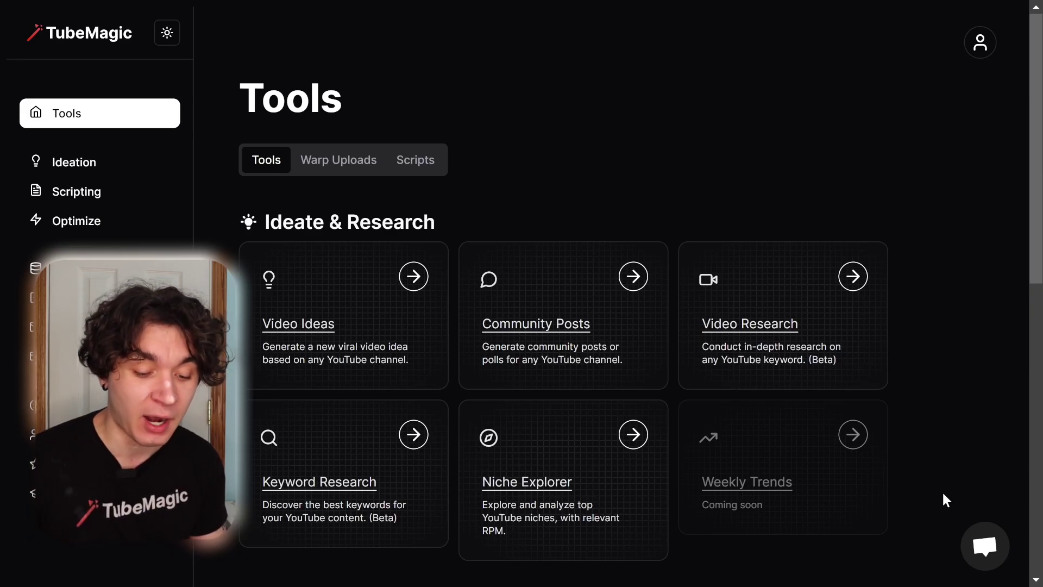
Search Keyword Research for 'affiliate marketing'
scroll(945, 499, "down", 10)
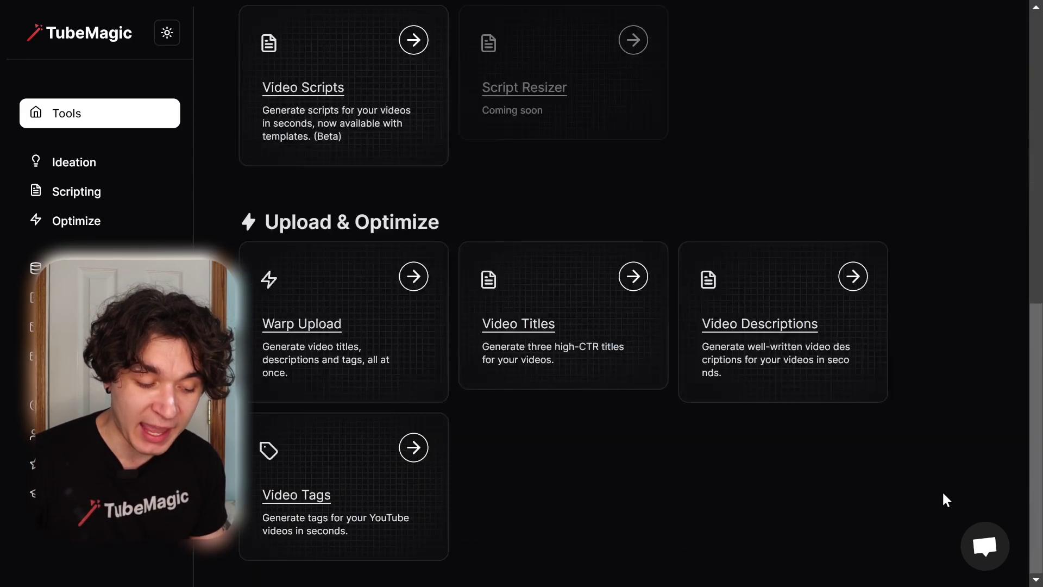
scroll(945, 499, "up", 10)
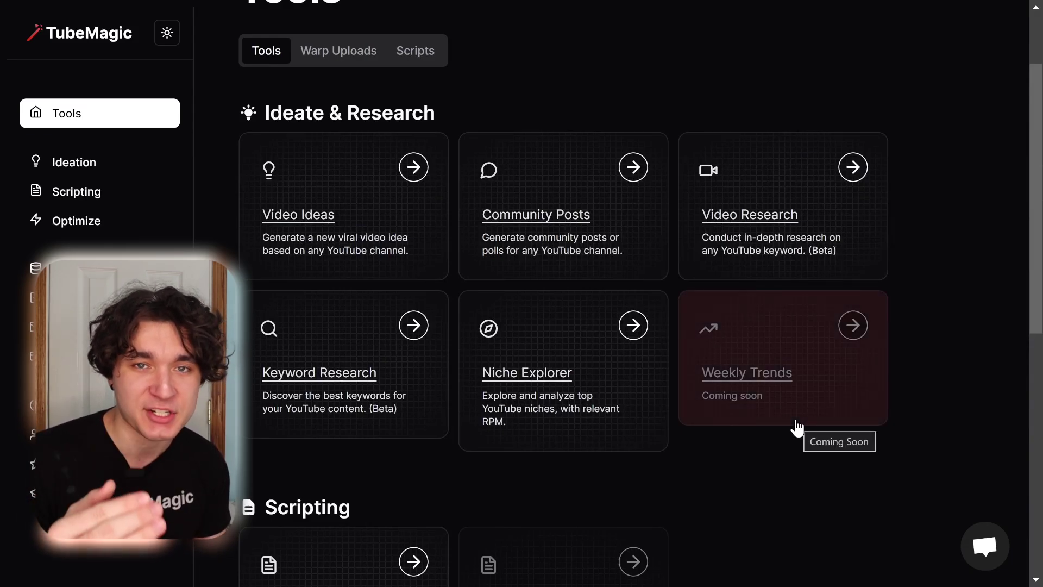
scroll(797, 428, "up", 1)
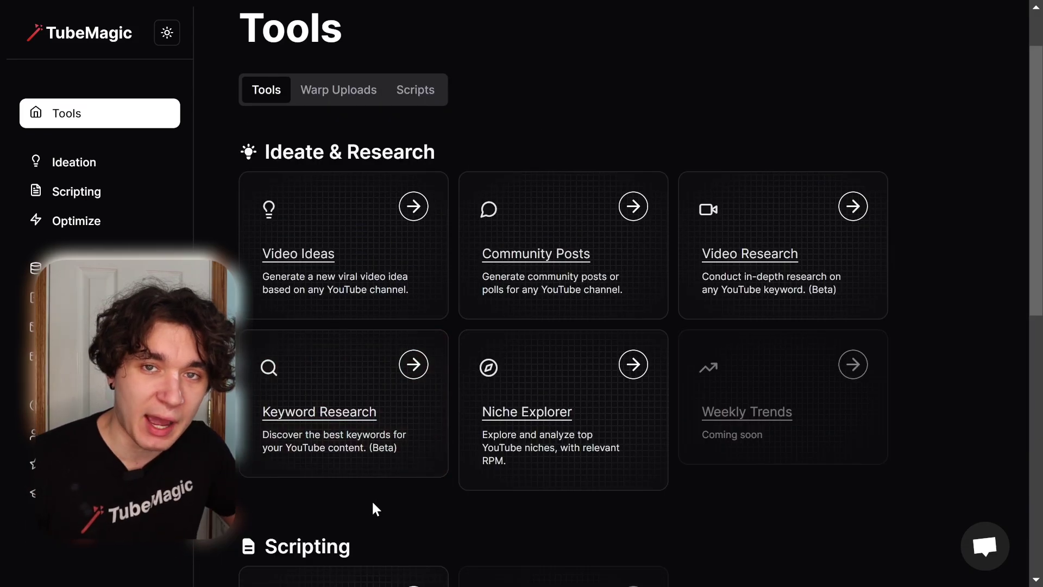
left_click(324, 439)
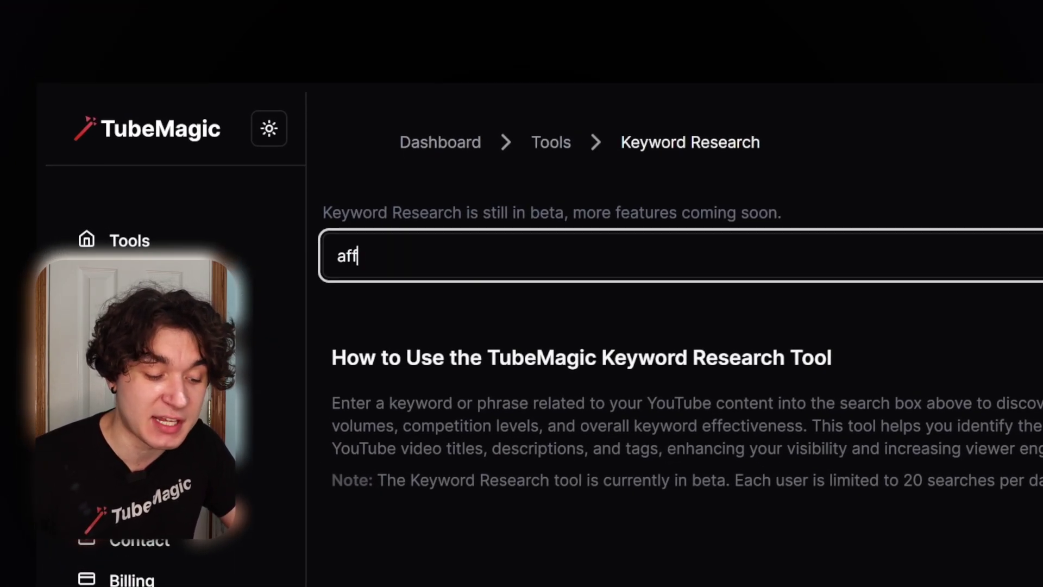
type("affiliate marketing")
key("Return")
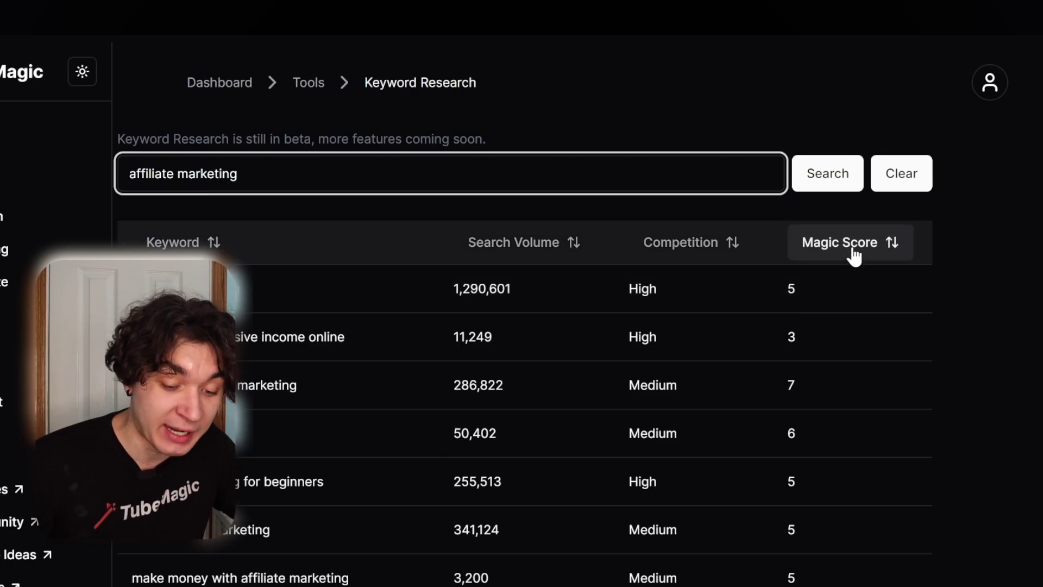
Sort the keyword results by Magic Score, highest first, and review them
left_click(852, 244)
left_click(852, 244)
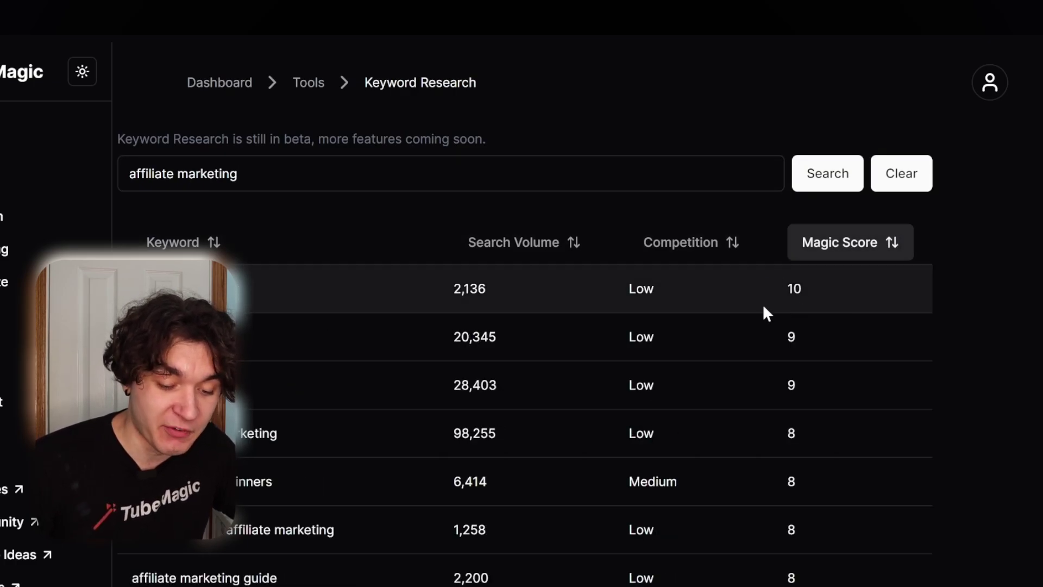
scroll(764, 307, "down", 3)
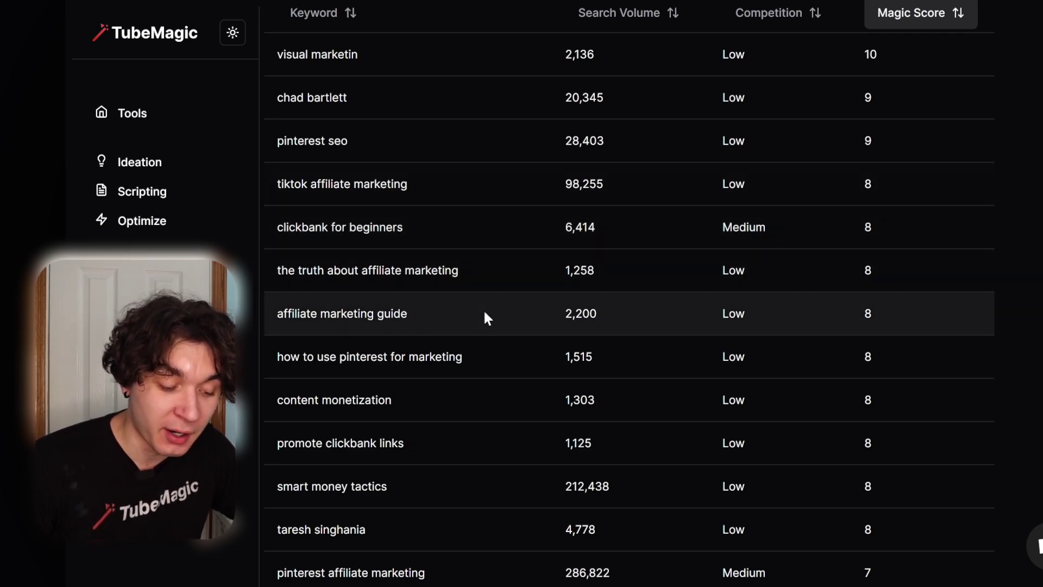
scroll(484, 309, "down", 3)
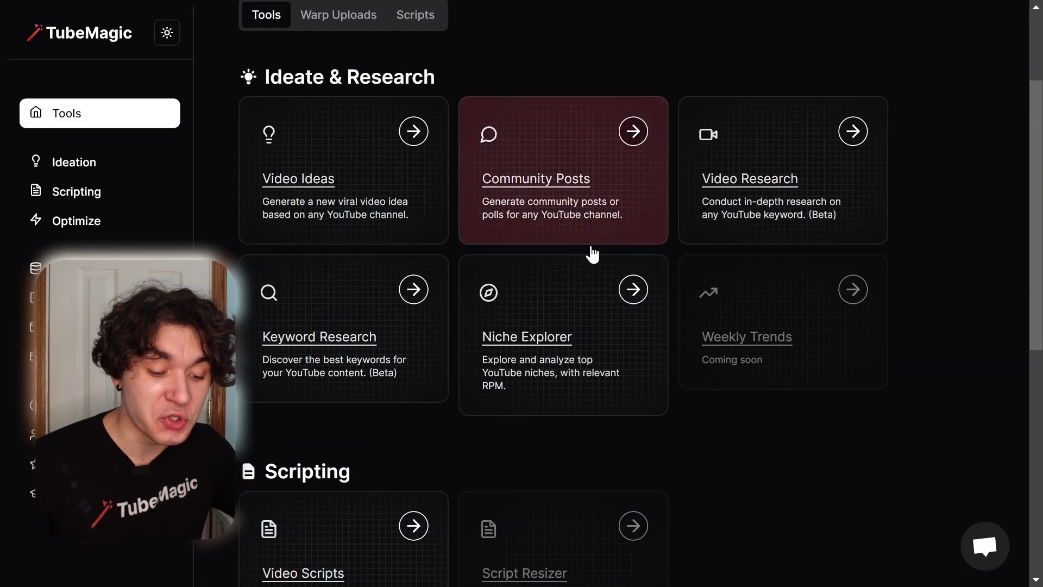
Review the Niche Explorer's Health niches with $9–$15 RPMs, then return to Tools
left_click(579, 300)
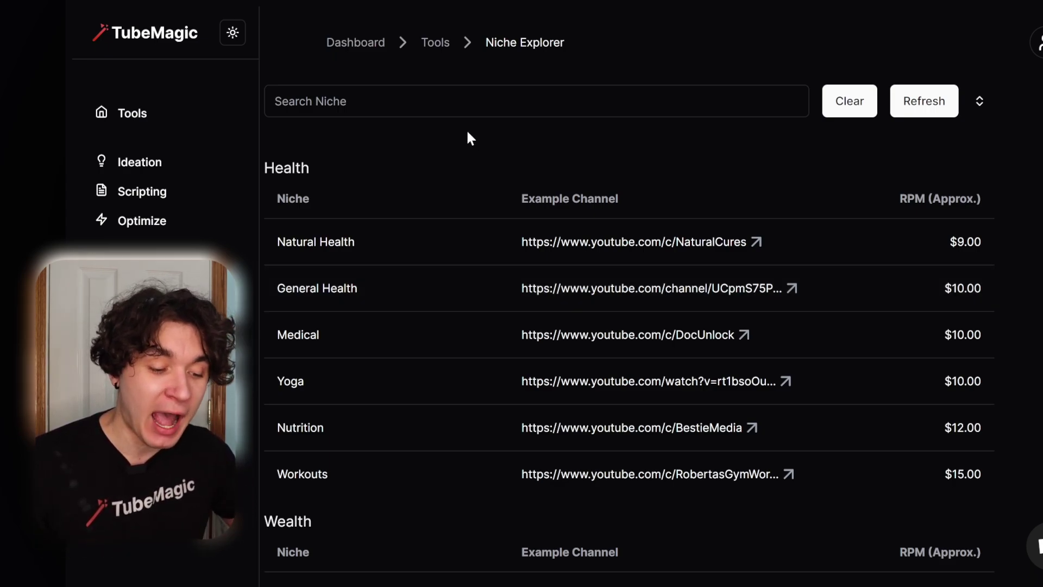
left_click(436, 44)
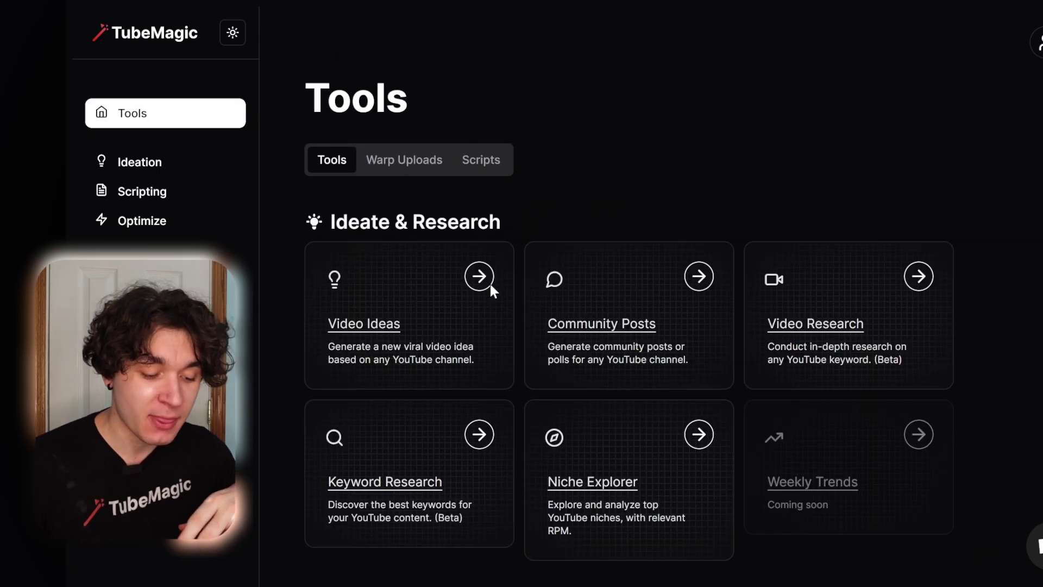
Search Video Research for 'health and wellness' videos
scroll(489, 304, "down", 2)
left_click(810, 235)
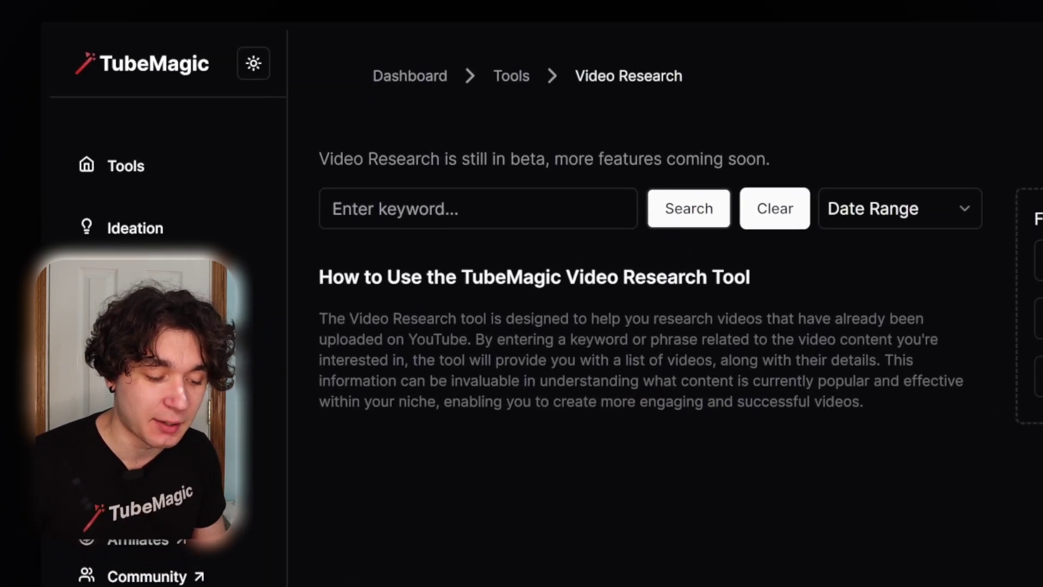
left_click(478, 209)
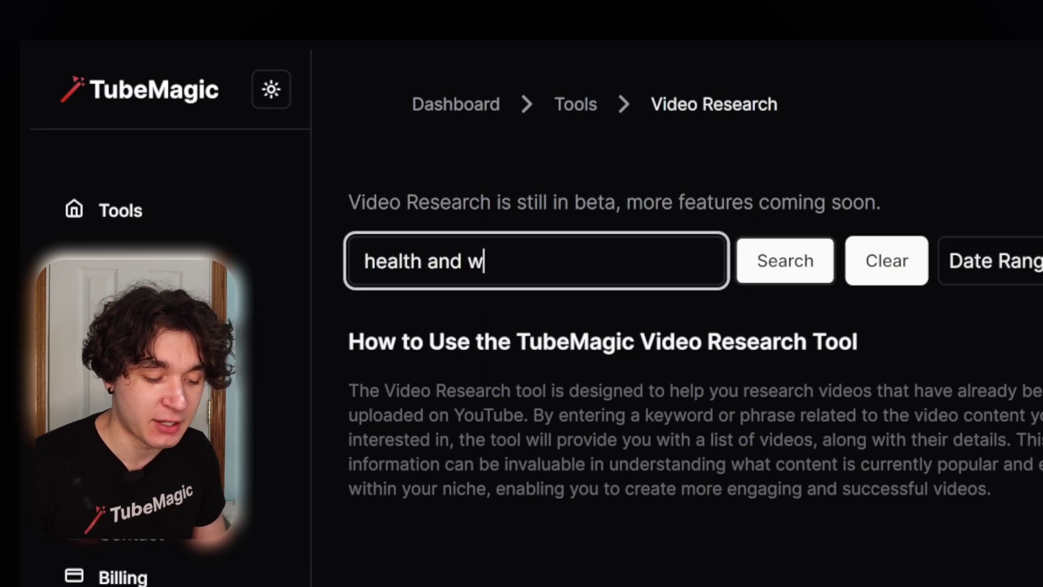
type("health and wellness")
key("Return")
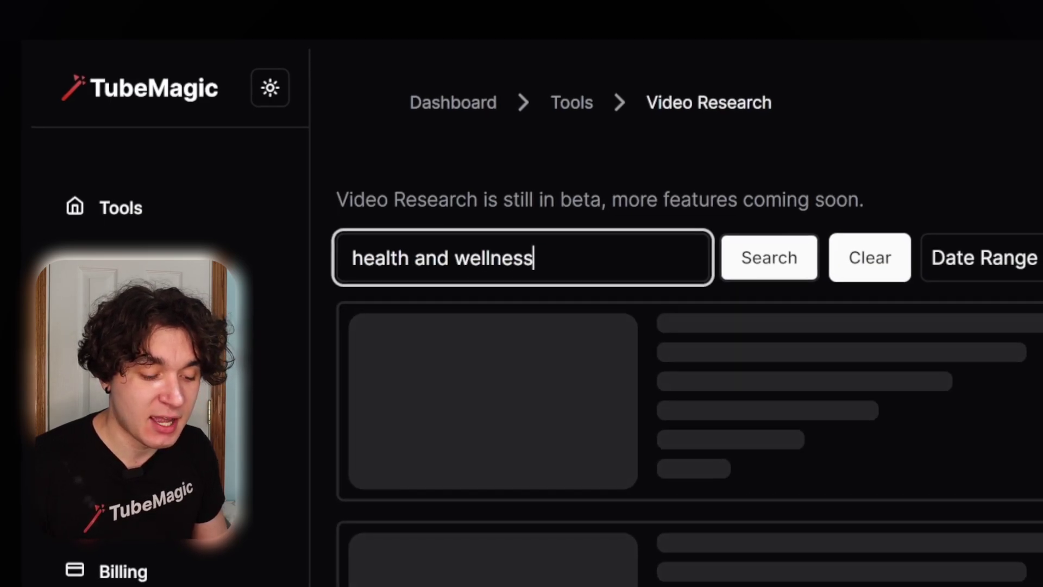
Load more results and filter the Views Range to 1M+
scroll(668, 458, "down", 2)
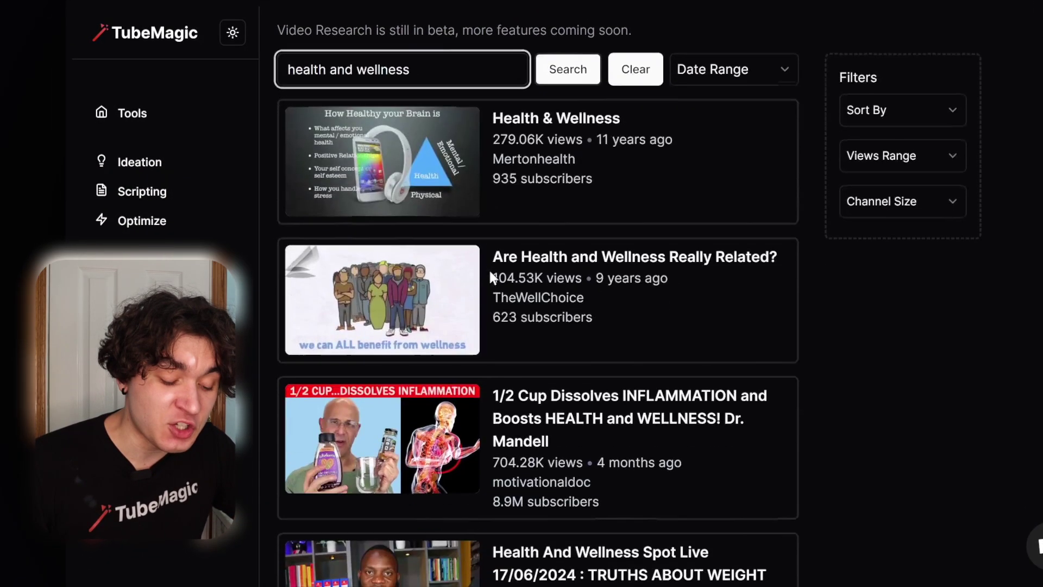
scroll(490, 277, "down", 4)
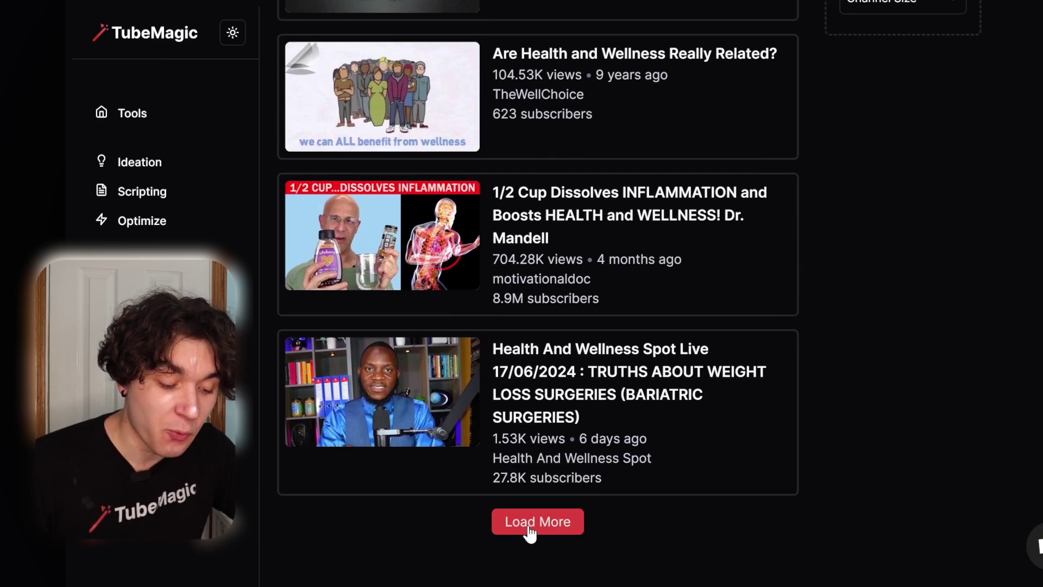
left_click(530, 522)
scroll(527, 534, "down", 4)
scroll(525, 535, "up", 8)
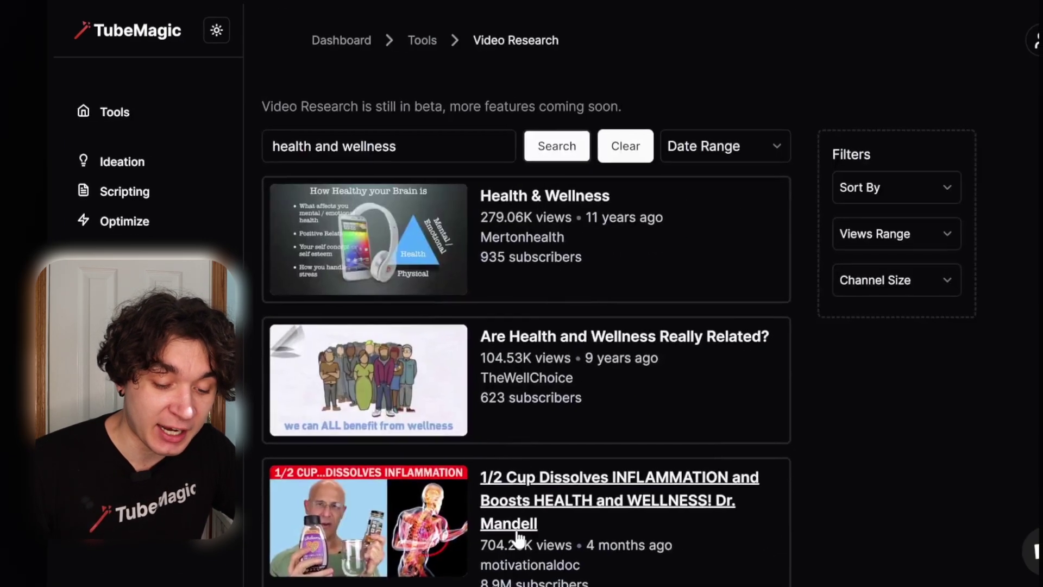
left_click(902, 234)
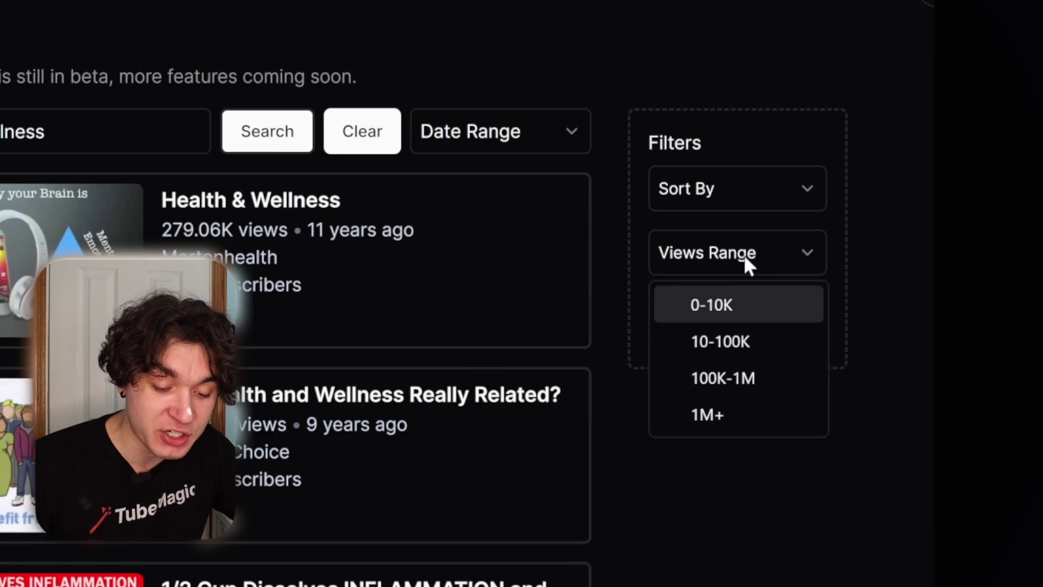
left_click(732, 418)
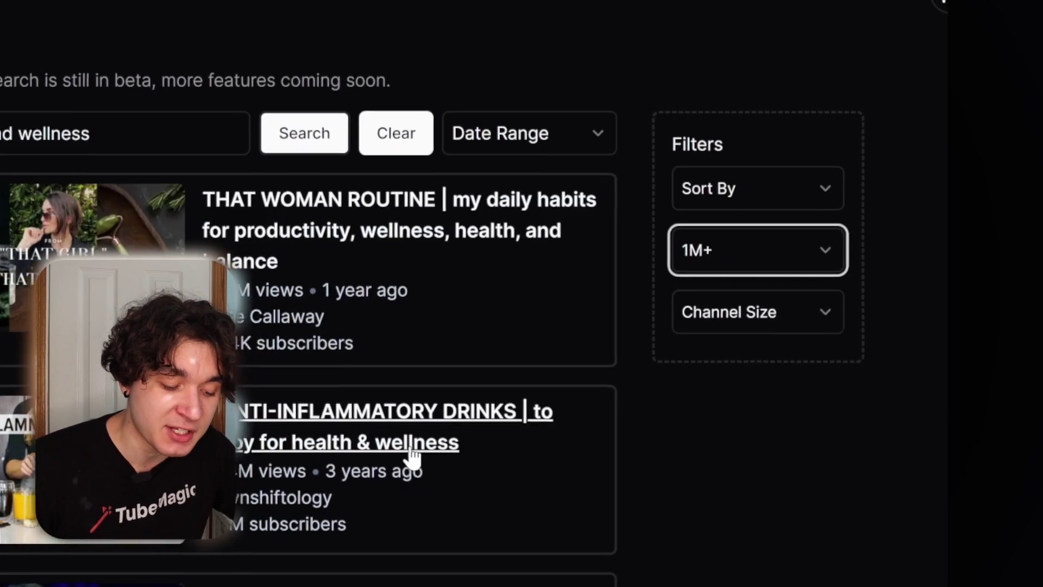
Open the Downshiftology channel from the filtered results
scroll(382, 581, "down", 3)
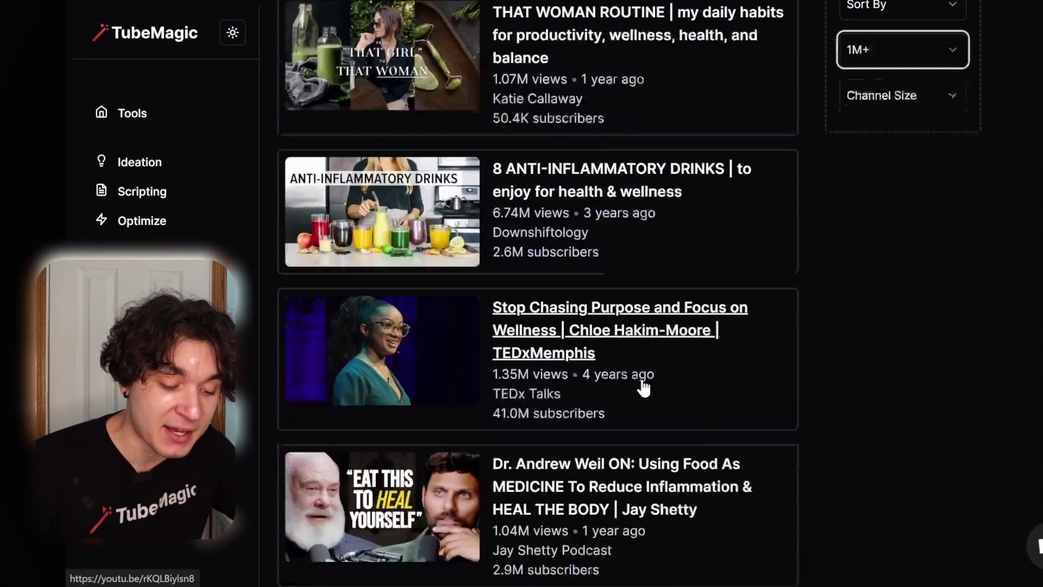
scroll(644, 387, "down", 2)
scroll(643, 385, "up", 4)
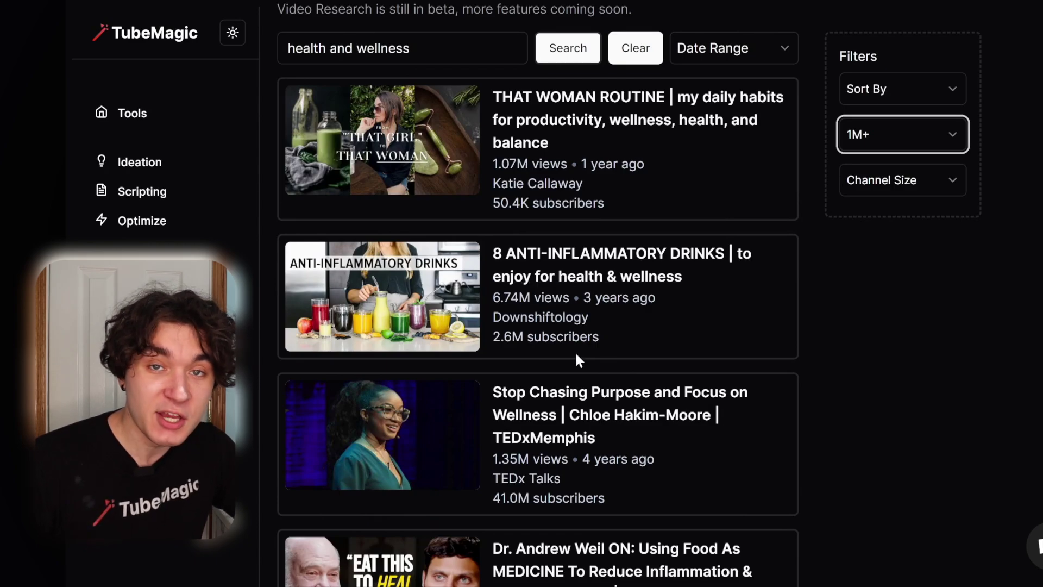
left_click(528, 321)
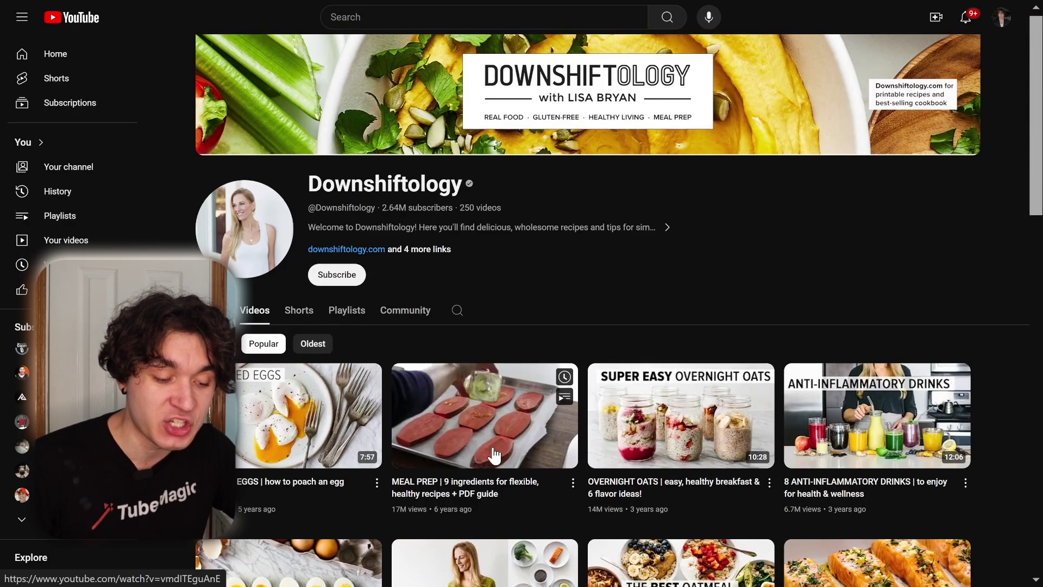
scroll(494, 455, "down", 3)
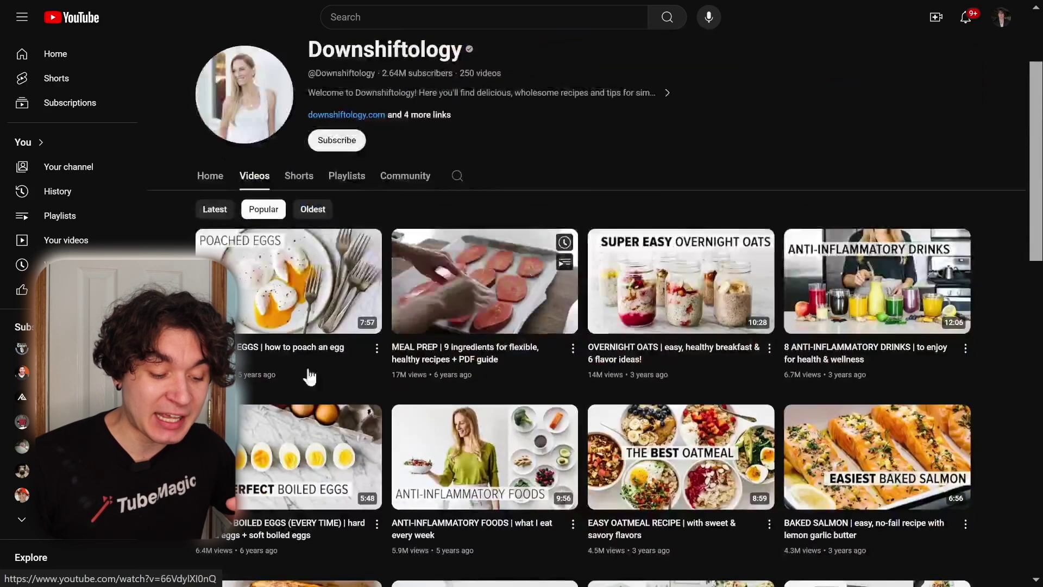
scroll(839, 443, "up", 5)
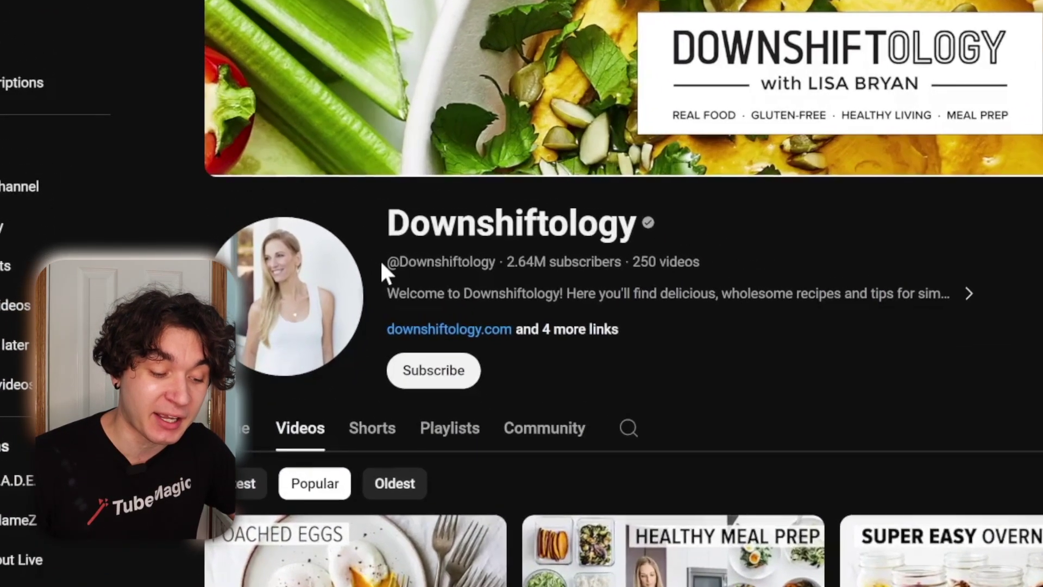
left_click_drag(382, 263, 481, 262)
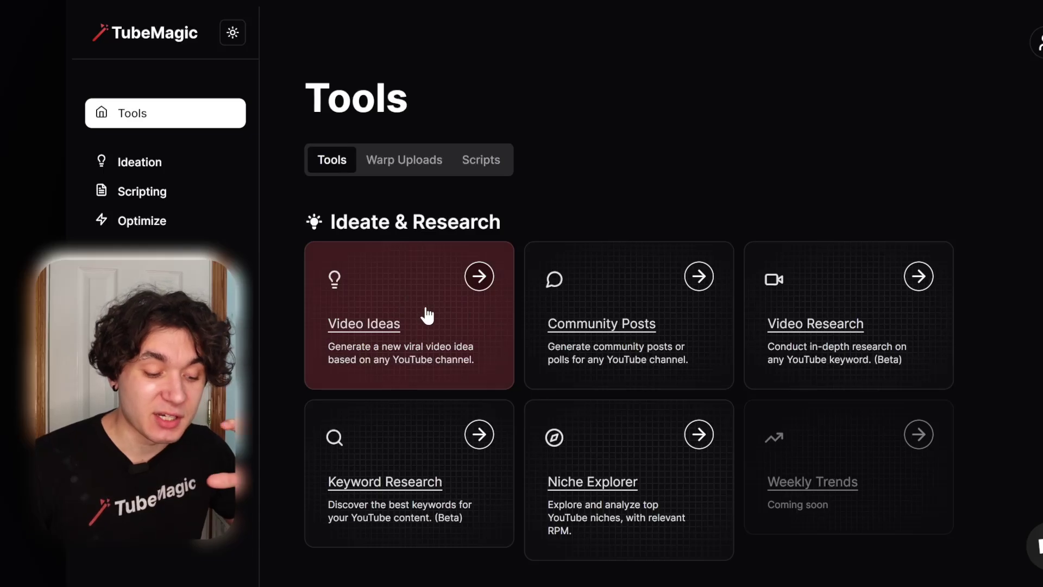
Open the Video Ideas tool from TubeMagic's Tools page
left_click(430, 315)
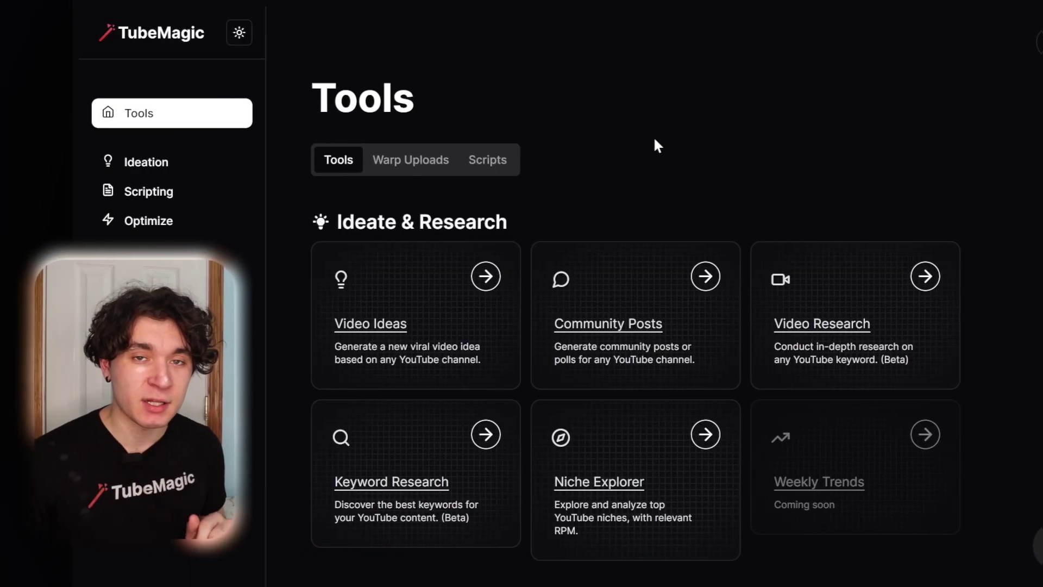
In the Script Writer, enter 'social medias' as the script context
scroll(656, 145, "down", 9)
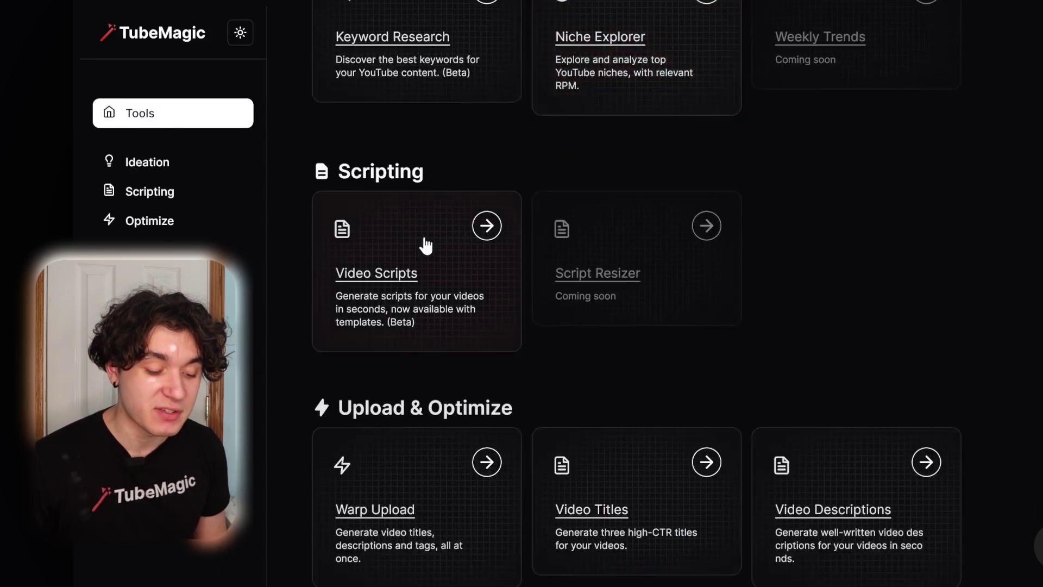
left_click(421, 251)
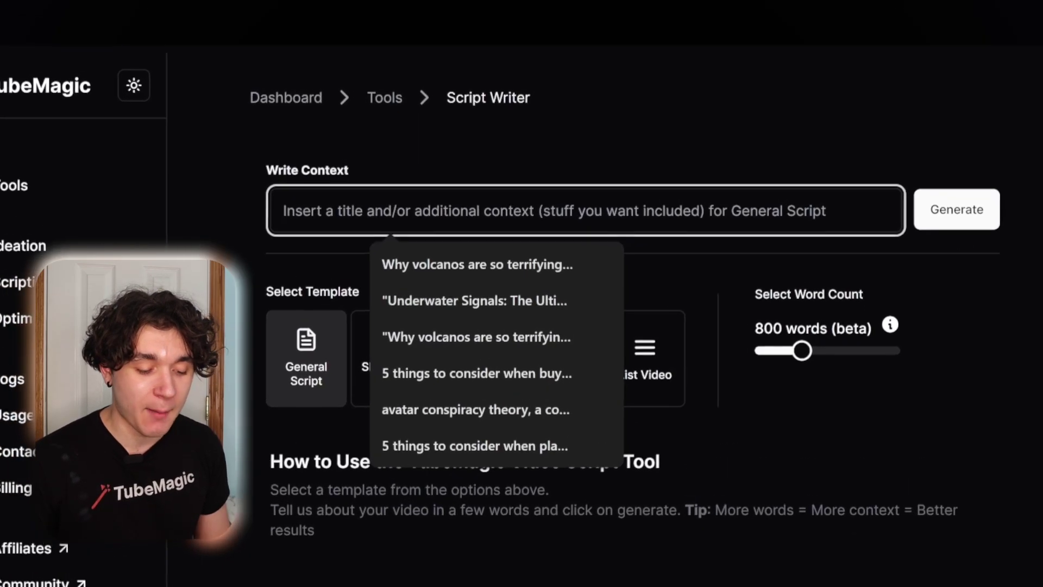
type("3")
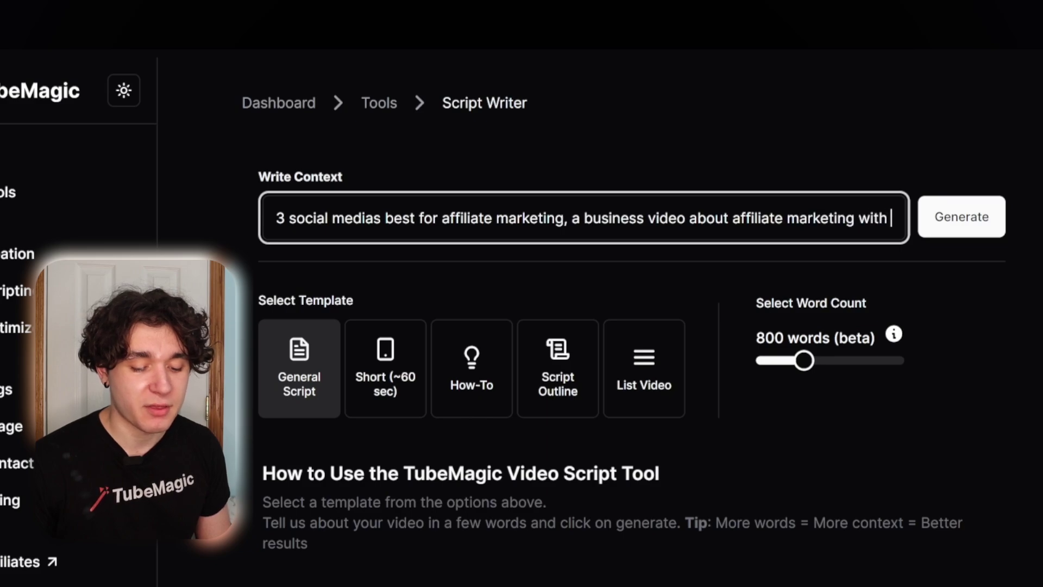
type("social medias")
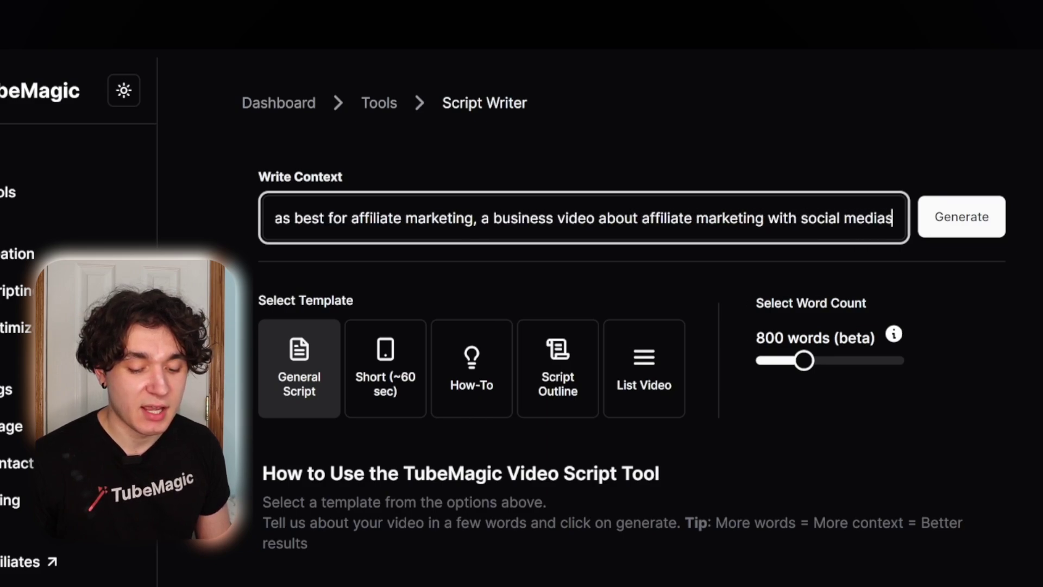
key("ctrl+a")
left_click(399, 278)
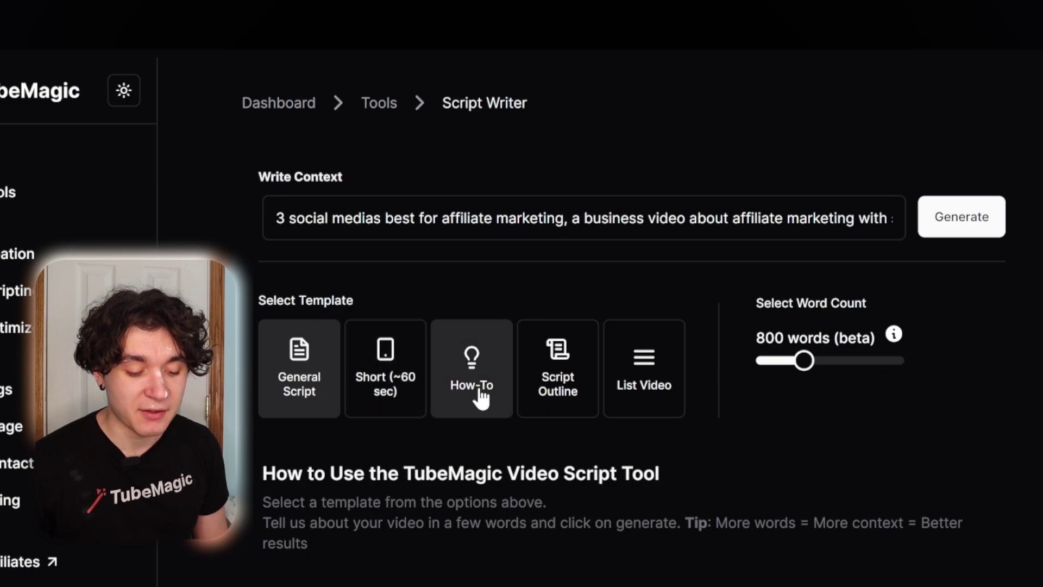
Generate a Top 3 List Video script of about 1000 words on the pasted topic
left_click(642, 387)
type("3 social medias best for affiliate marketing, a business video about affiliate marketing with social medias")
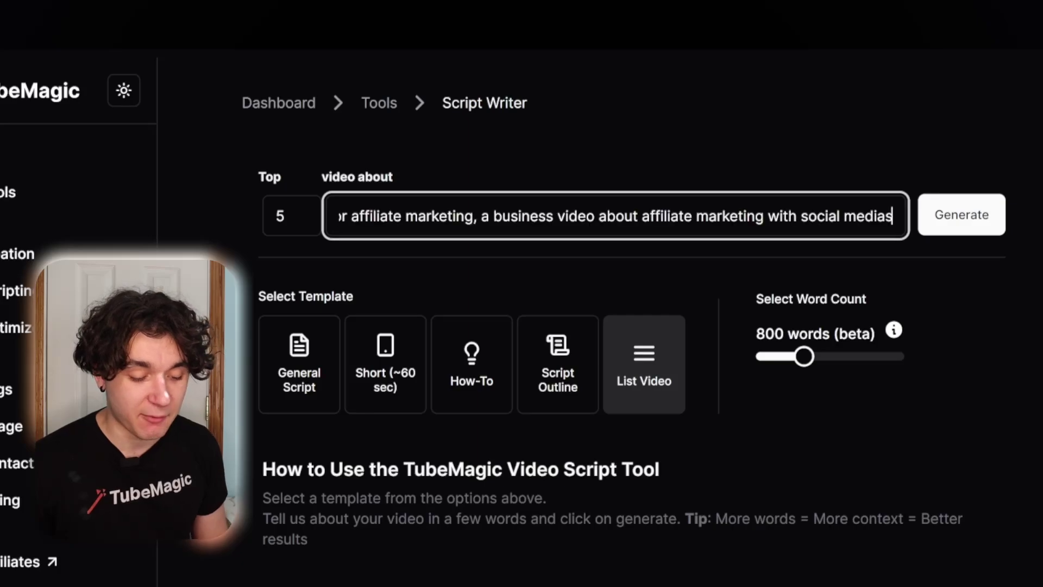
left_click(303, 219)
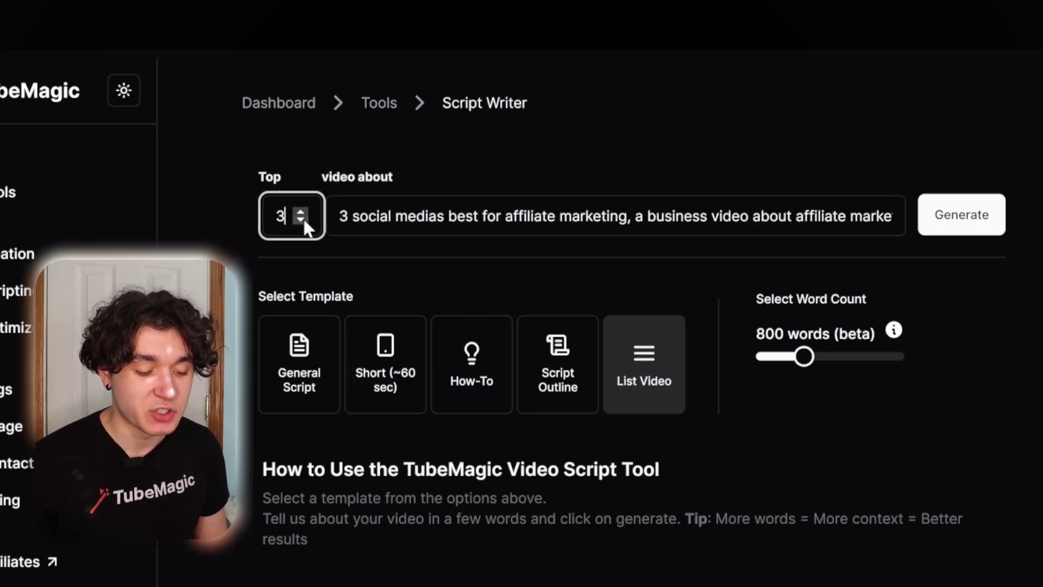
left_click(775, 431)
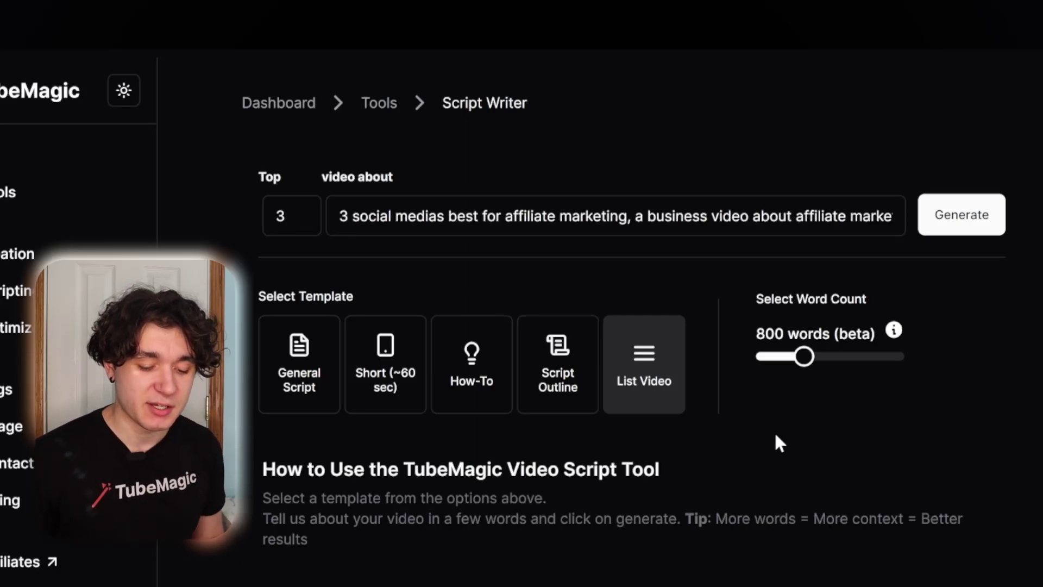
mouse_move(804, 358)
left_mouse_down()
mouse_move(886, 360)
mouse_move(821, 361)
mouse_move(804, 377)
left_mouse_up()
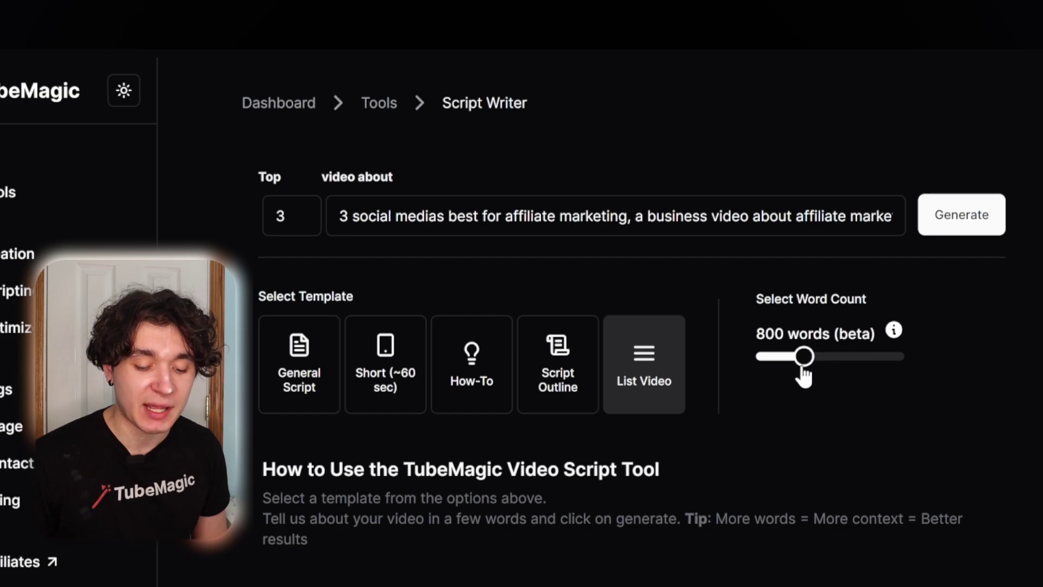
left_click(997, 216)
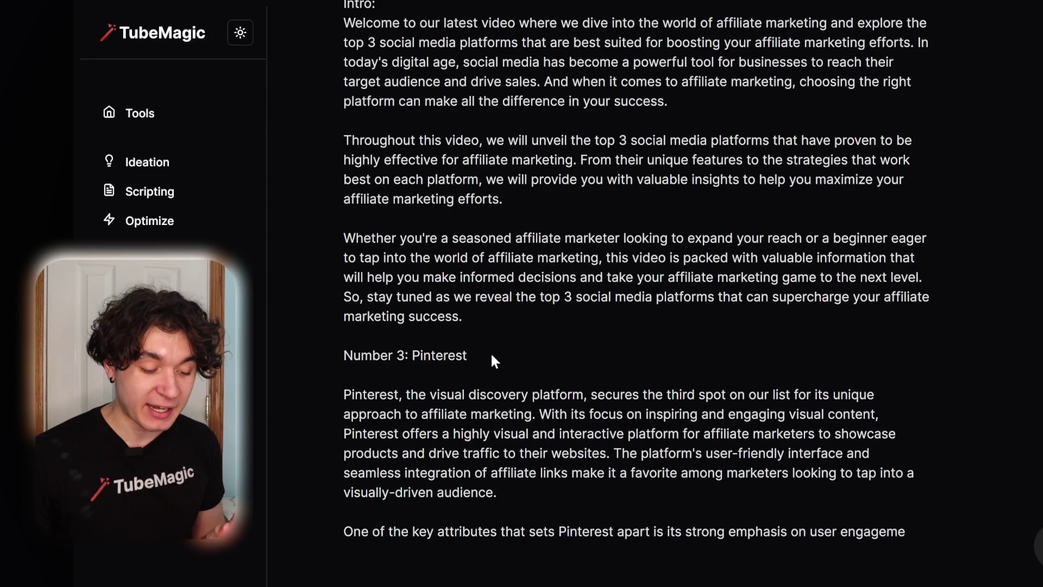
left_click_drag(305, 367, 507, 353)
left_click(527, 353)
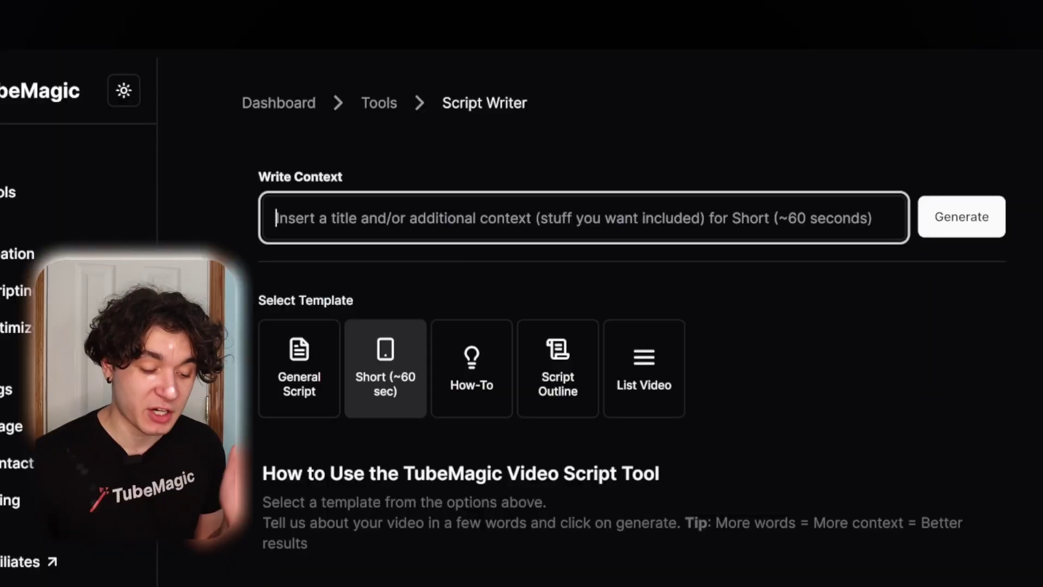
Generate a ~60-second Short script on why affiliate marketing makes money, then select it
type("why affiliate marketing is so great to make money online, a business youtube short")
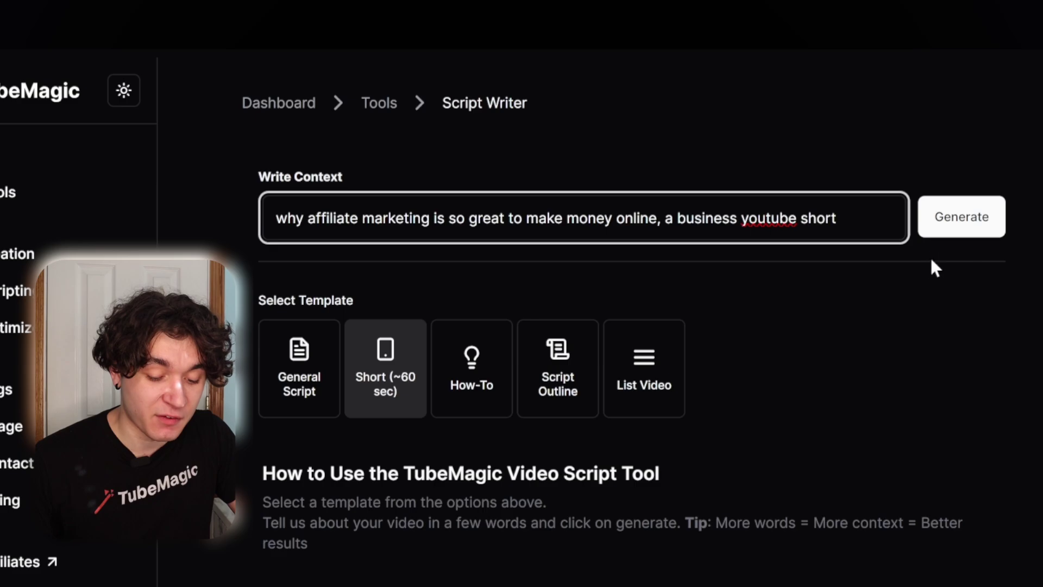
left_click(953, 231)
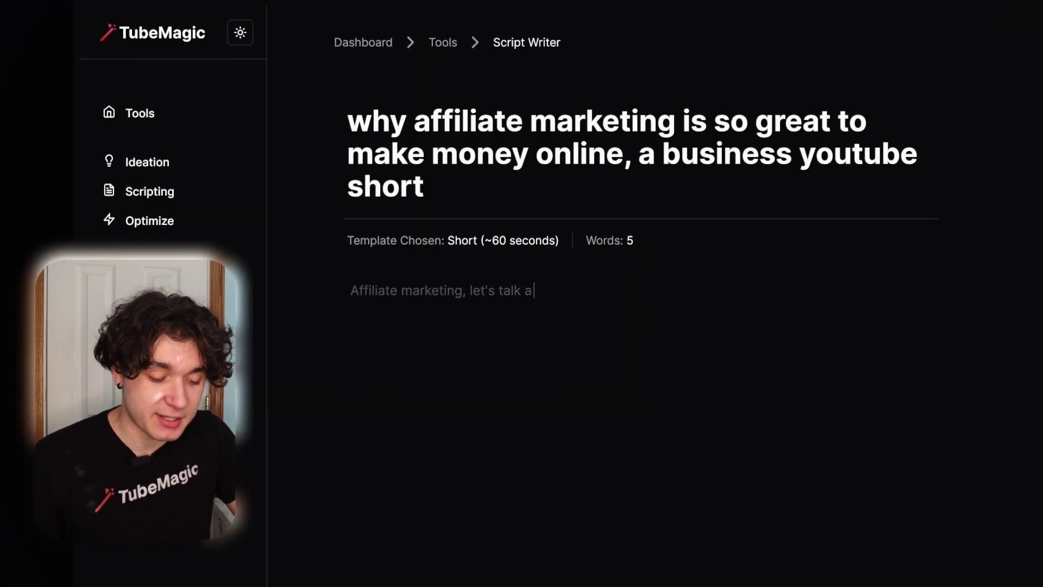
left_click_drag(335, 283, 883, 473)
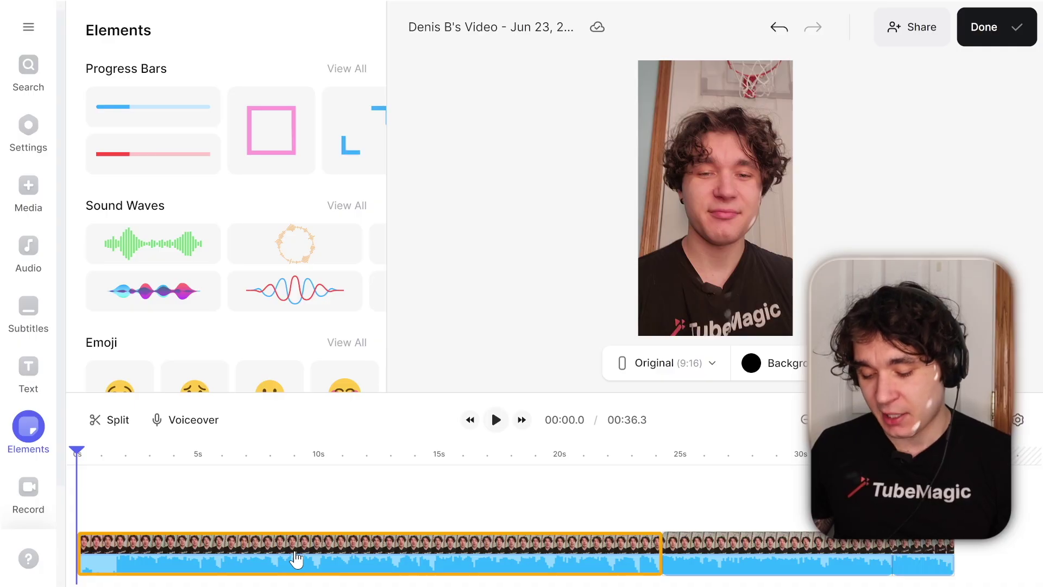
Split the first clip at 00:01.5 and delete the opening 1.5-second piece
key("space")
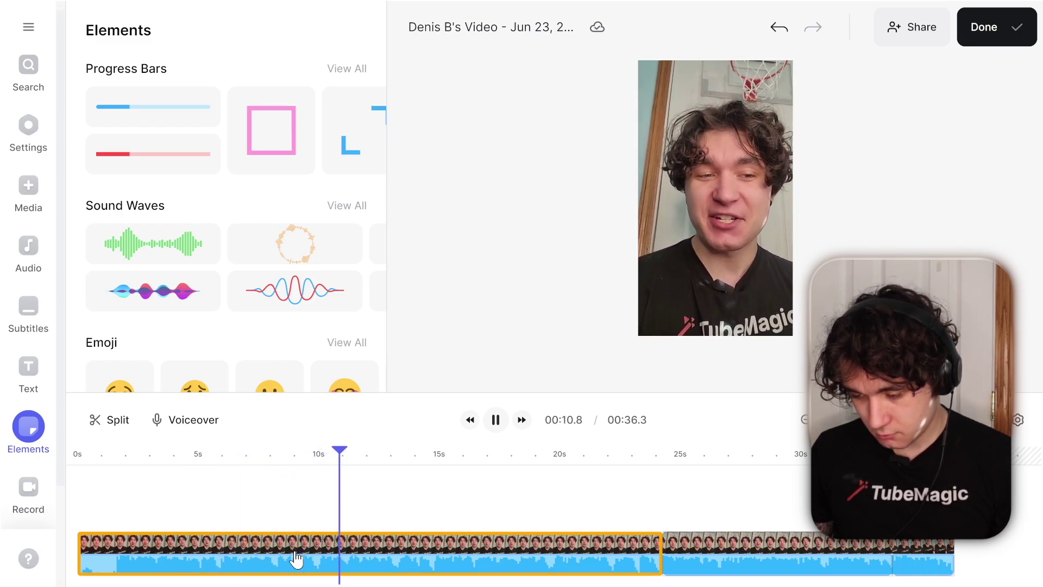
left_click(327, 522)
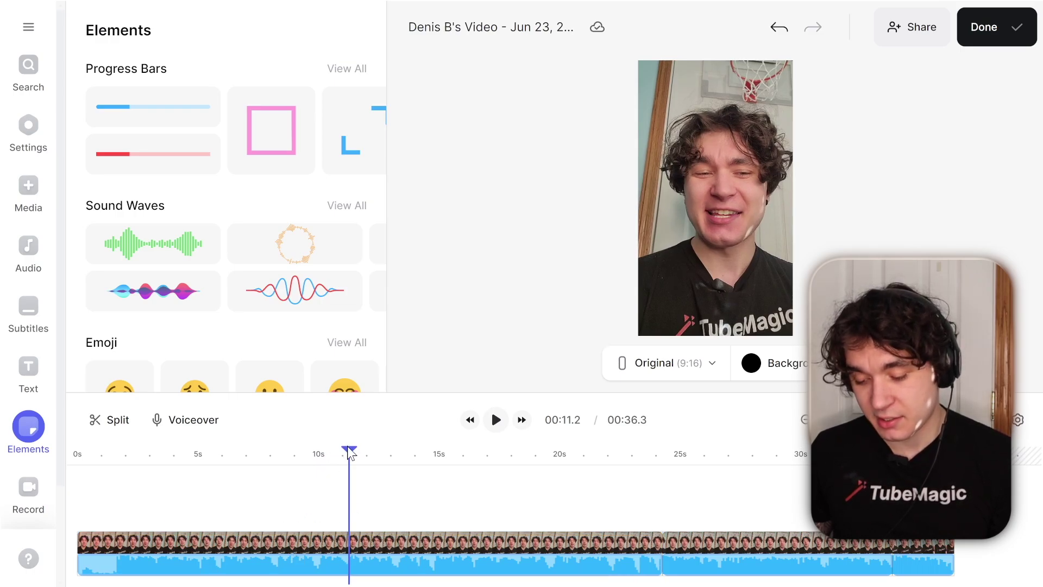
left_click_drag(348, 459, 117, 483)
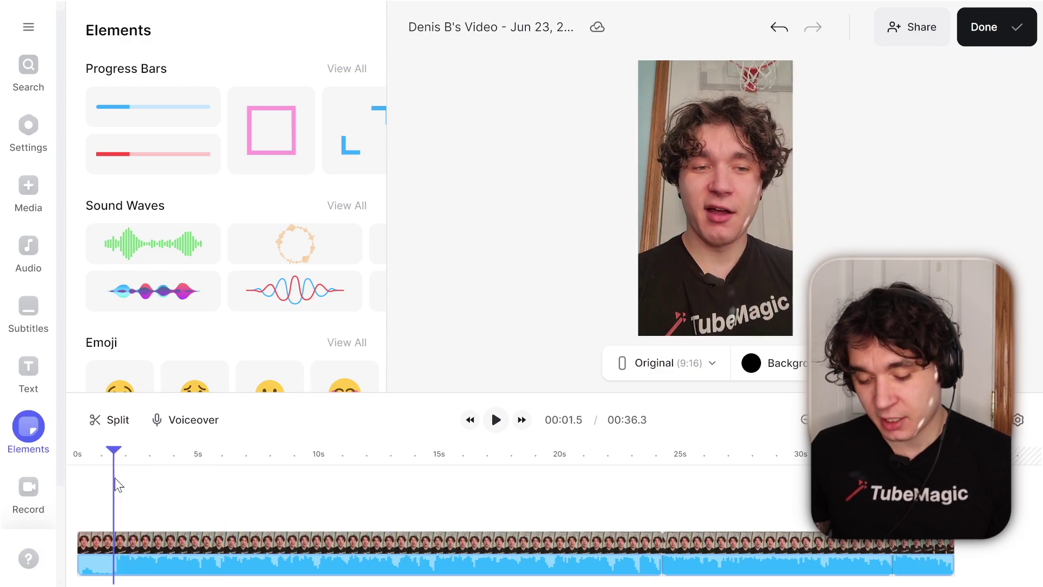
left_click(114, 565)
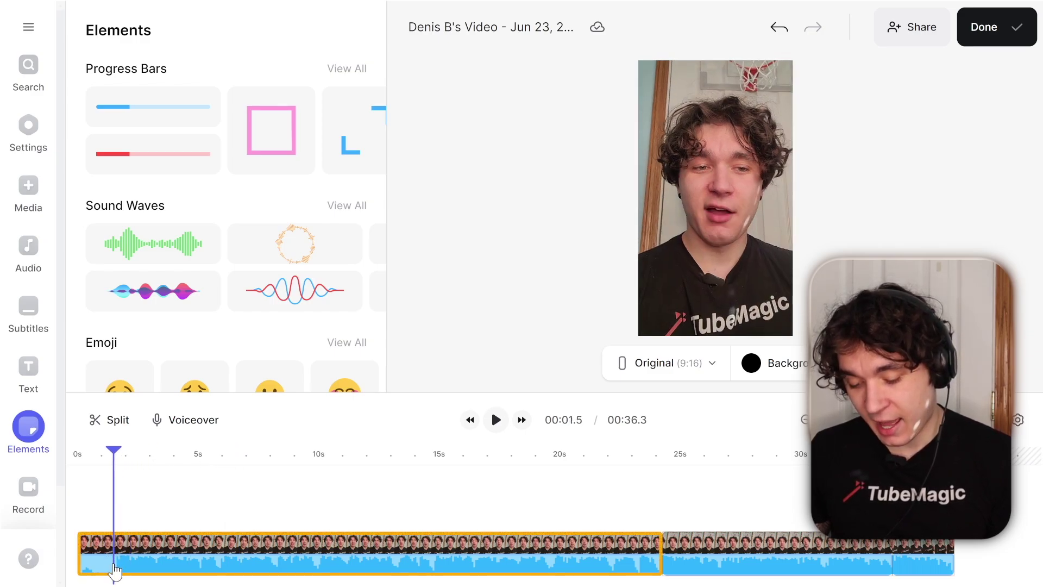
key("s")
left_click(90, 569)
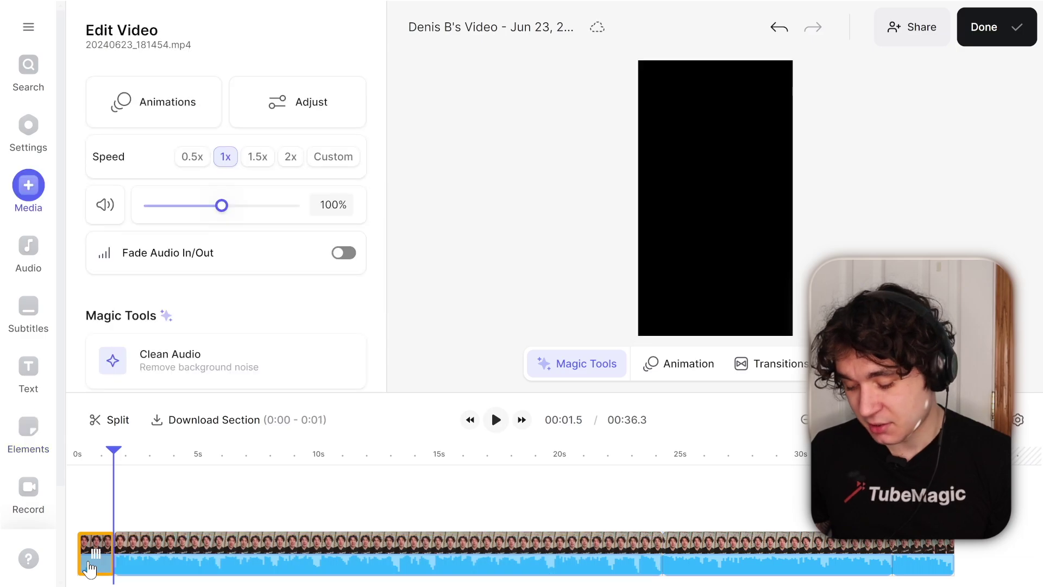
key("Delete")
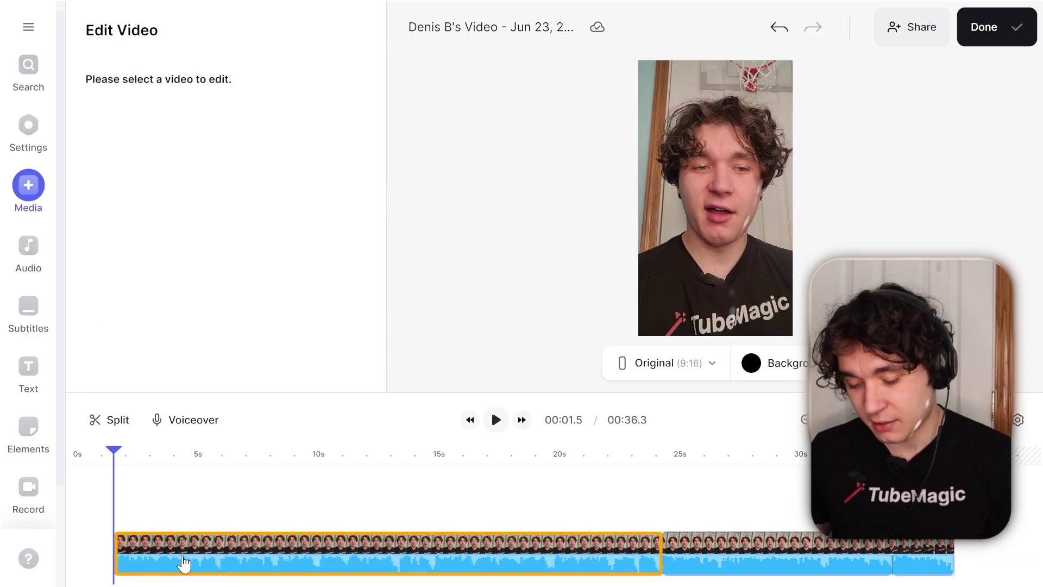
Slide the remaining clips left to close the gaps and play the 34.8-second result
left_click(198, 562)
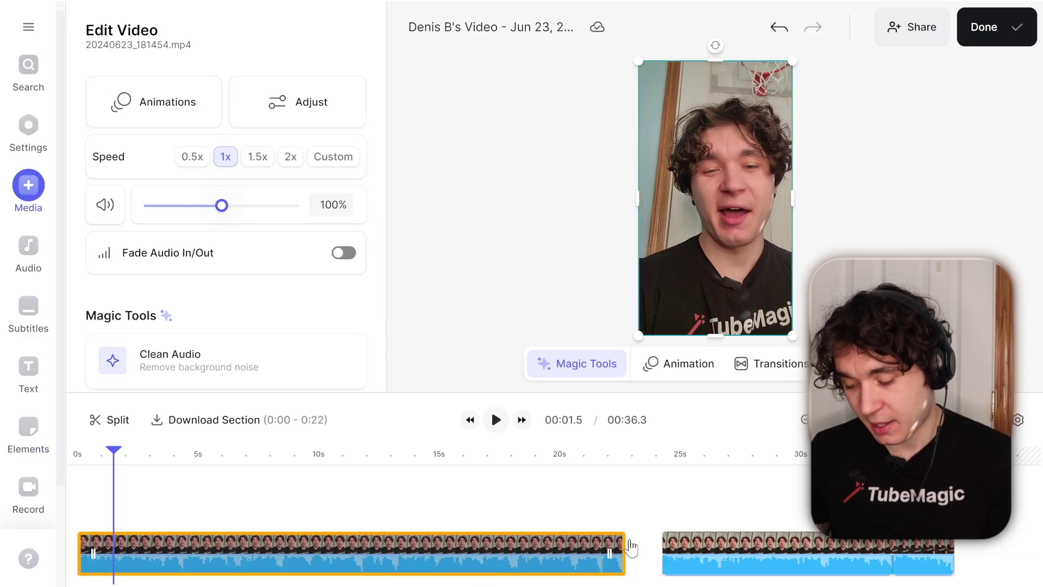
left_click_drag(701, 568, 667, 567)
left_click(924, 563)
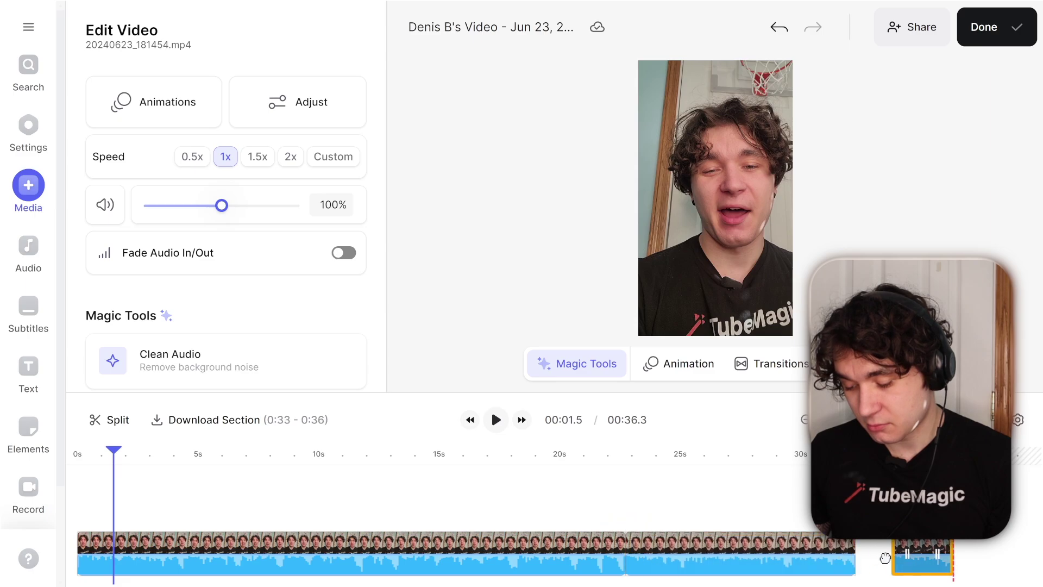
left_click_drag(924, 562, 815, 564)
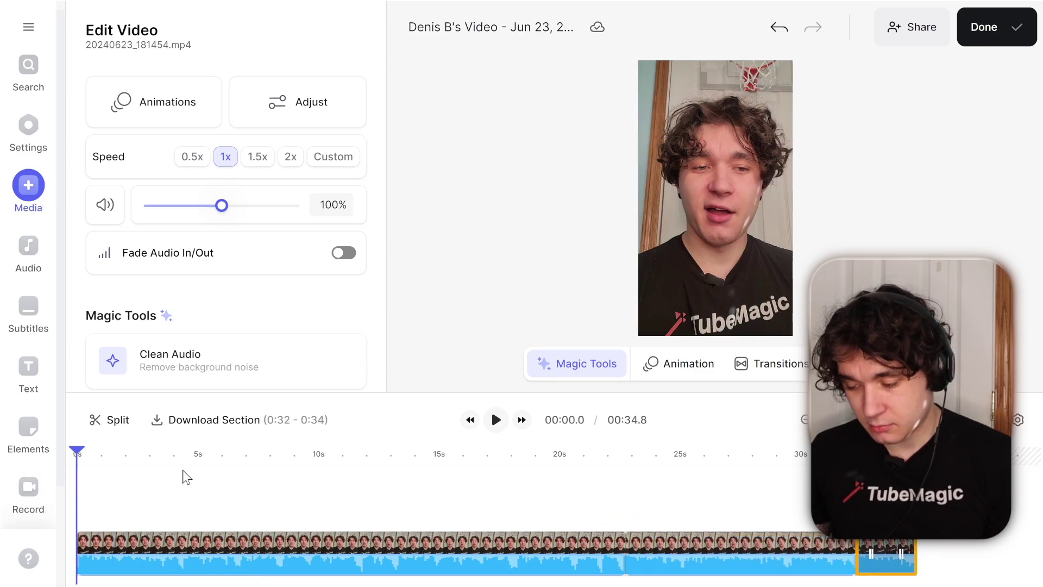
key("space")
key("space")
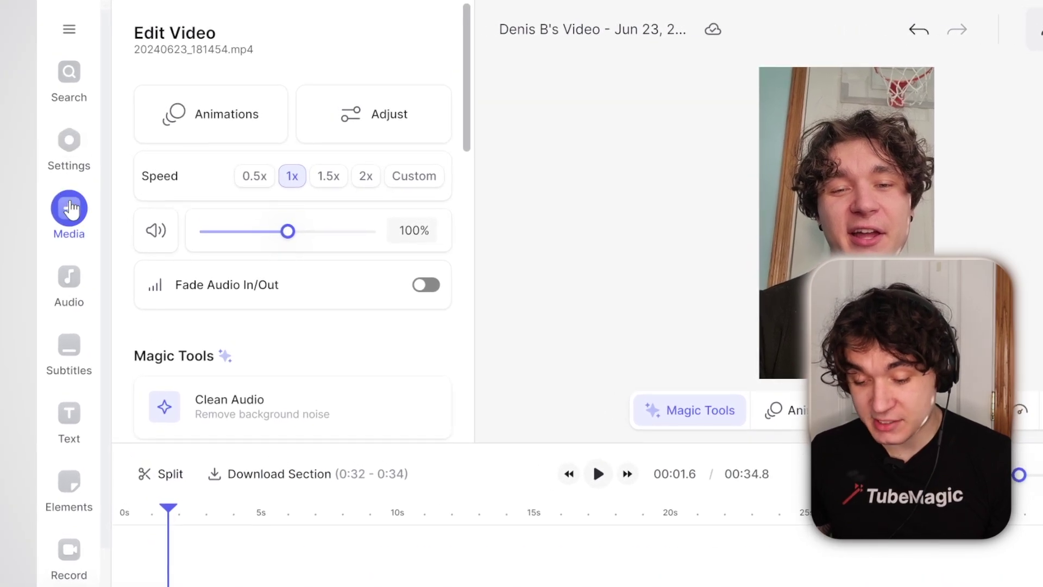
Preview and add the Lofi Background Vlog Hip Hop stock track, starting at the beginning
left_click(69, 208)
scroll(199, 288, "down", 1)
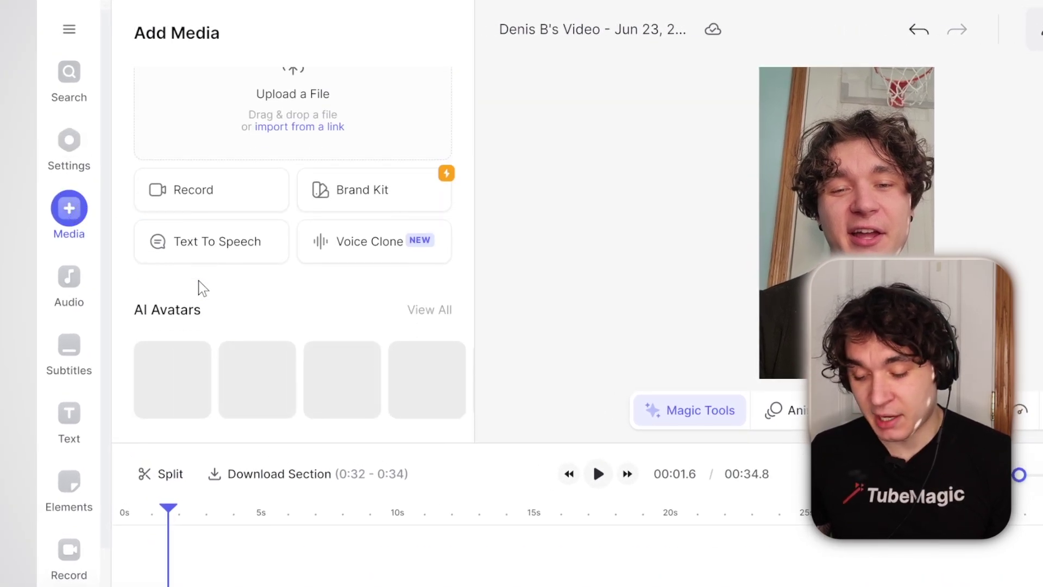
scroll(200, 288, "down", 1)
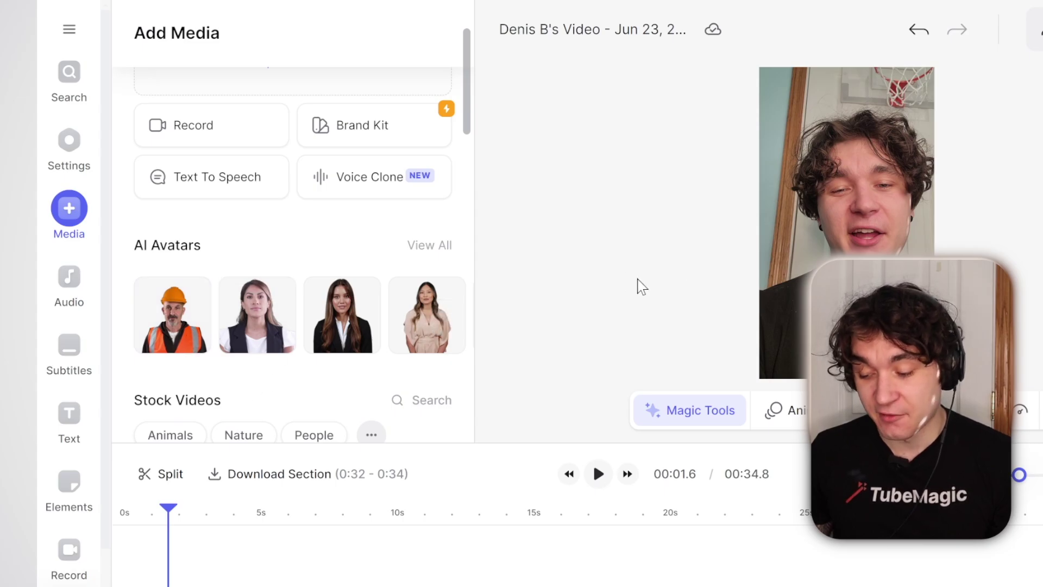
scroll(243, 364, "down", 6)
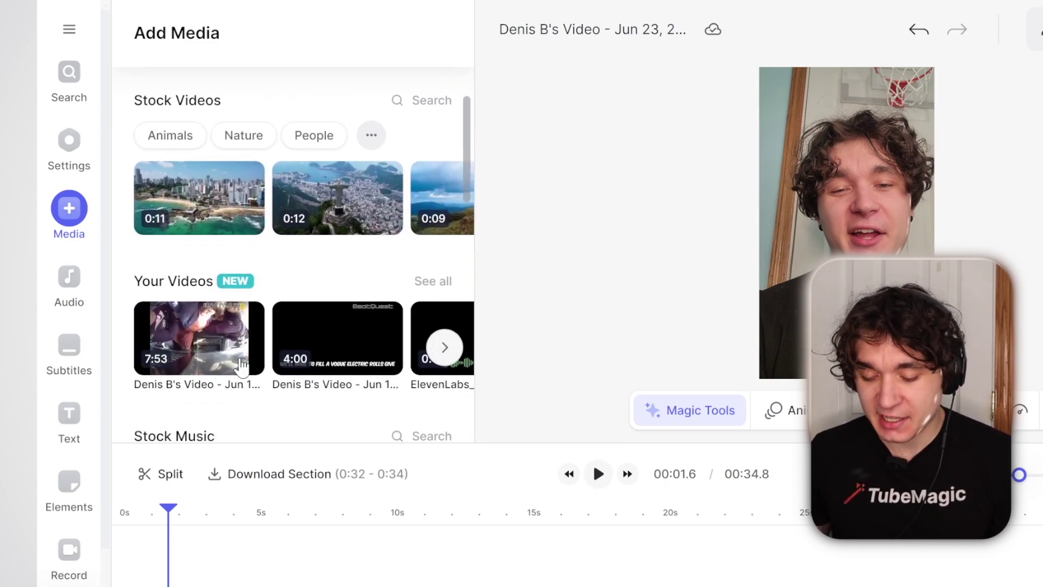
scroll(241, 368, "up", 2)
scroll(241, 367, "down", 10)
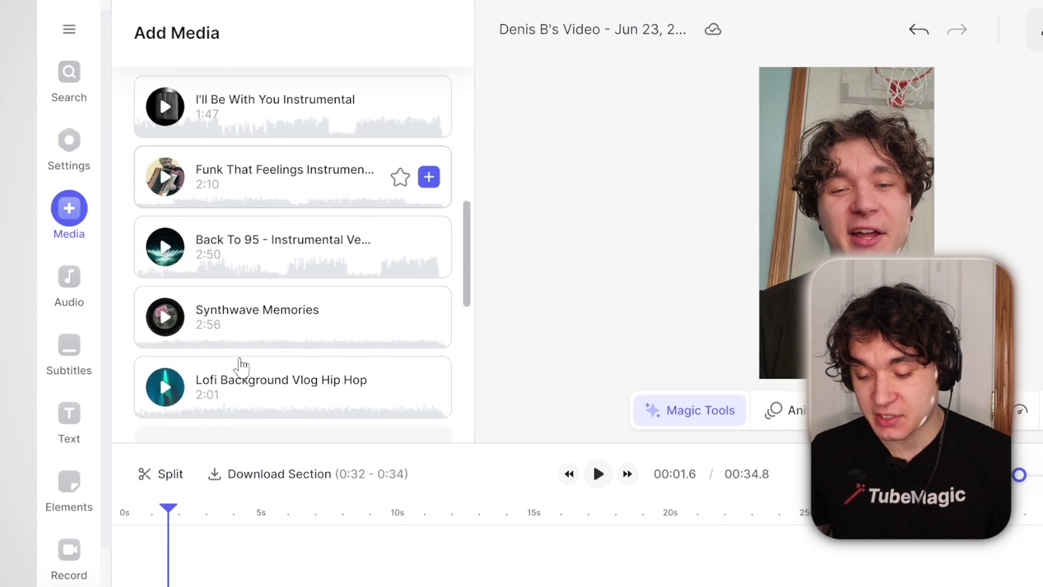
scroll(240, 364, "up", 1)
scroll(239, 366, "down", 3)
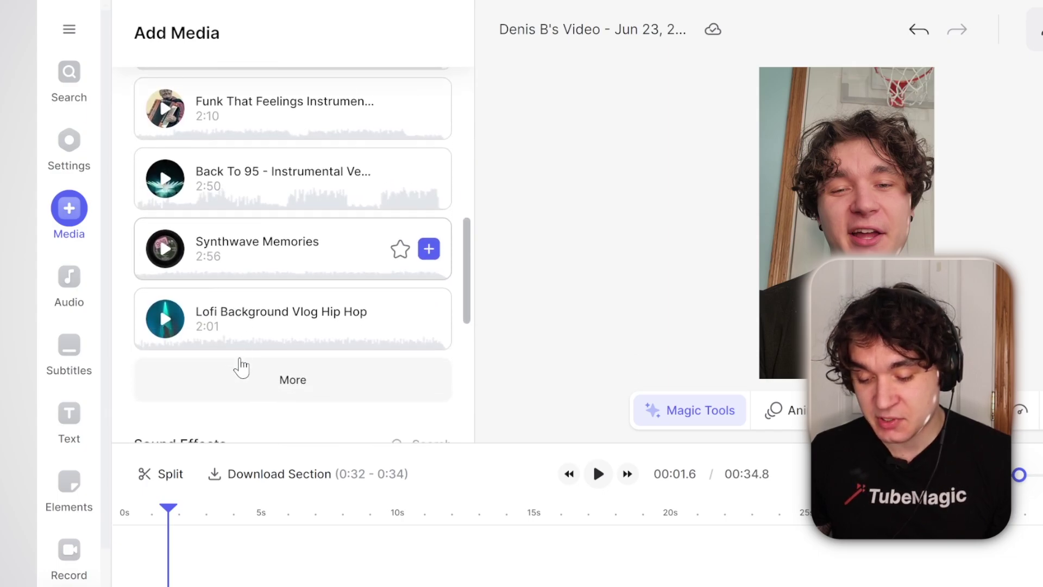
left_click(166, 298)
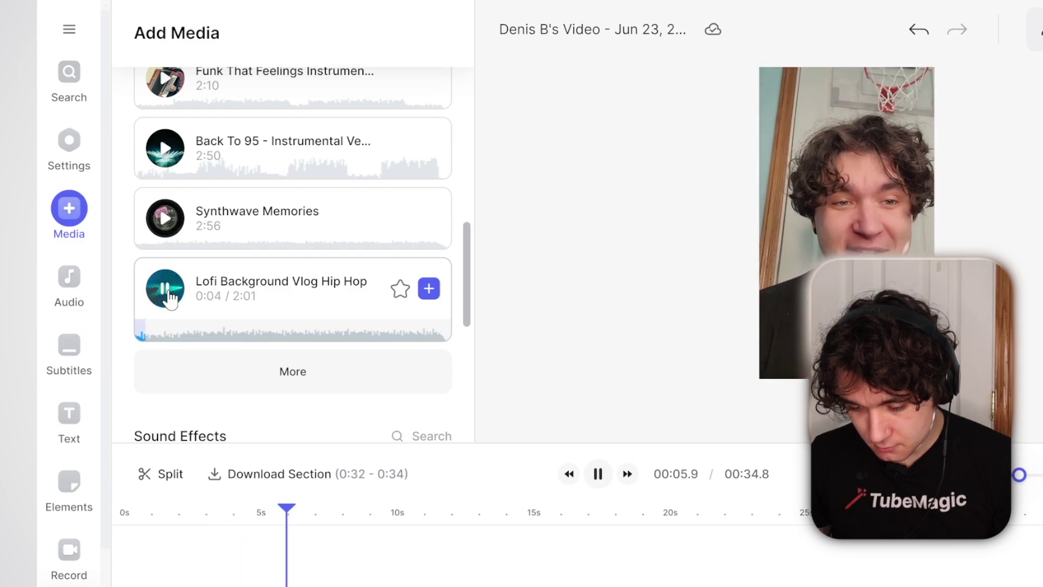
left_click(429, 288)
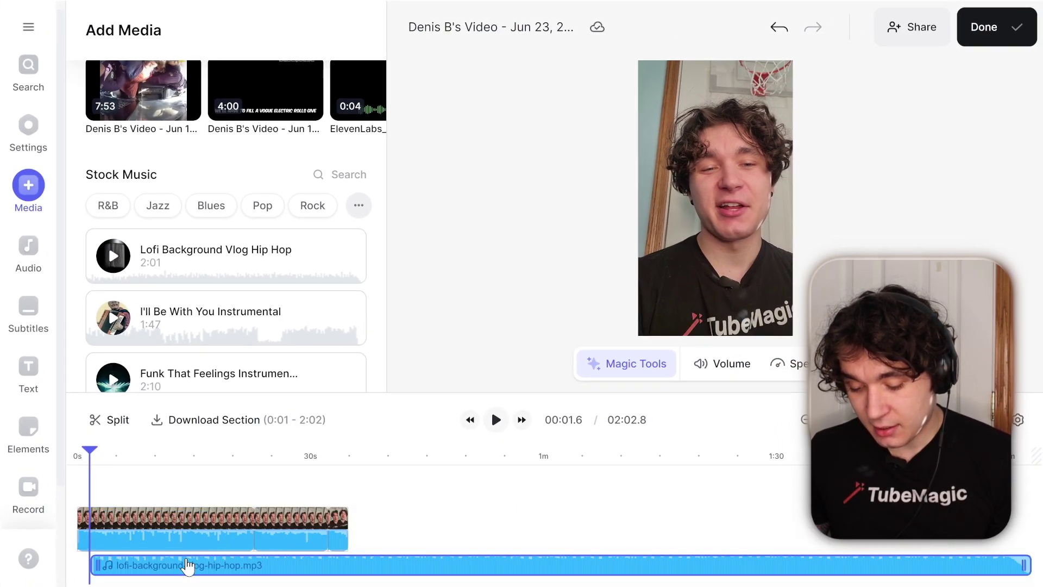
left_click_drag(188, 567, 174, 566)
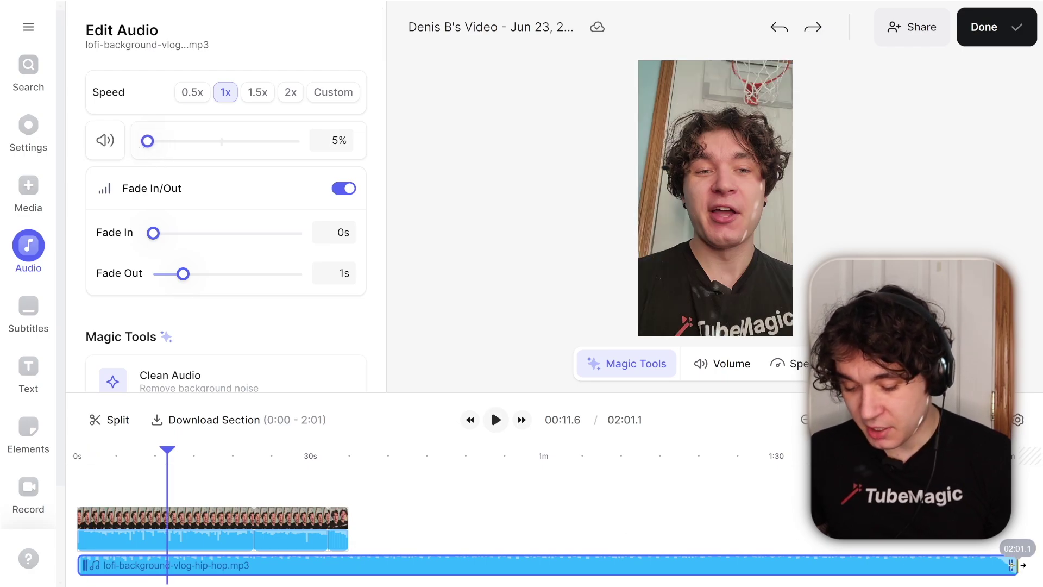
Trim the lofi track's end so it finishes with the video, then play back the music mix
left_click_drag(1011, 565, 504, 545)
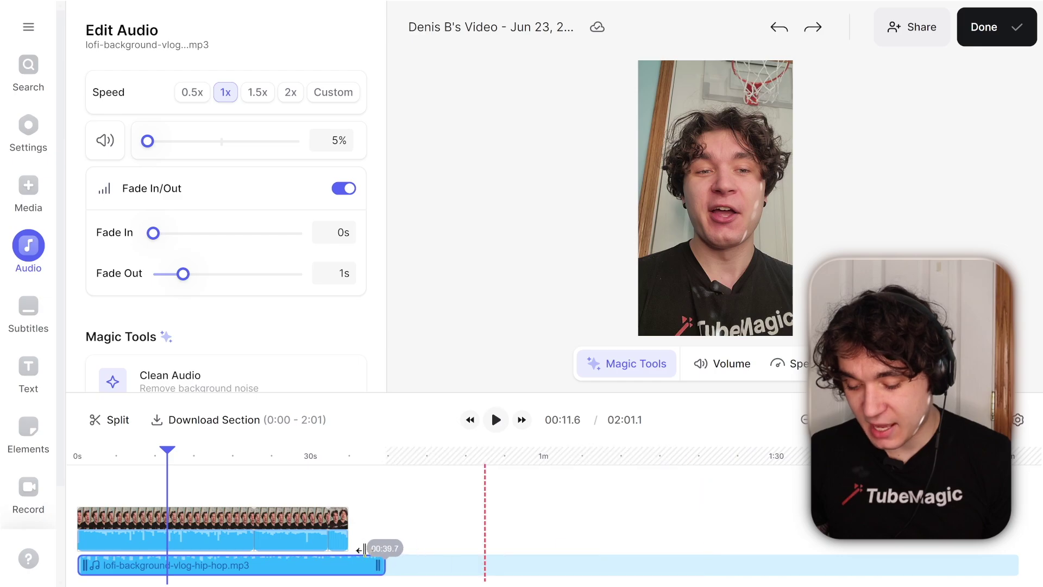
left_click_drag(363, 550, 345, 550)
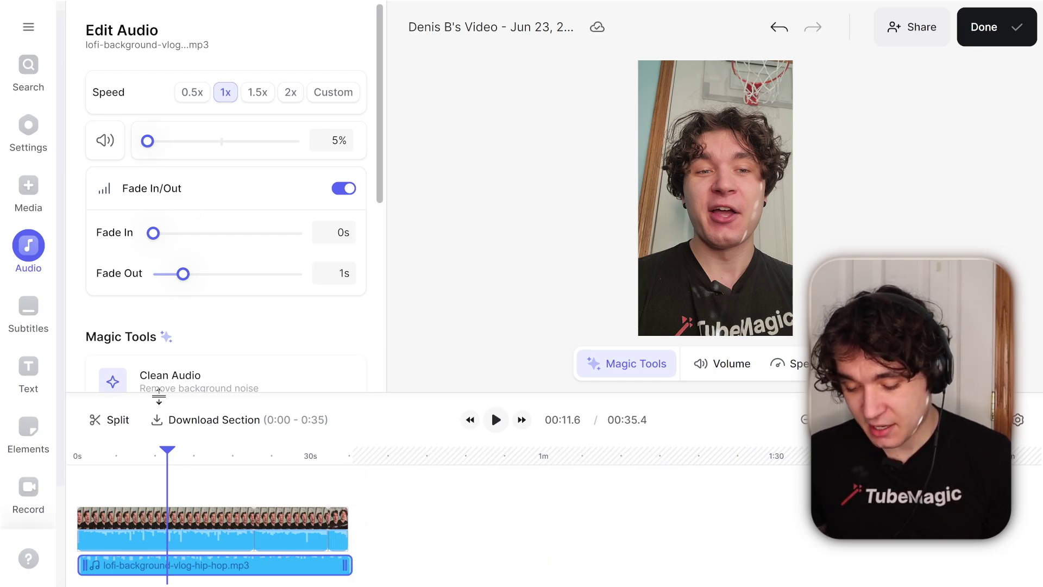
key("space")
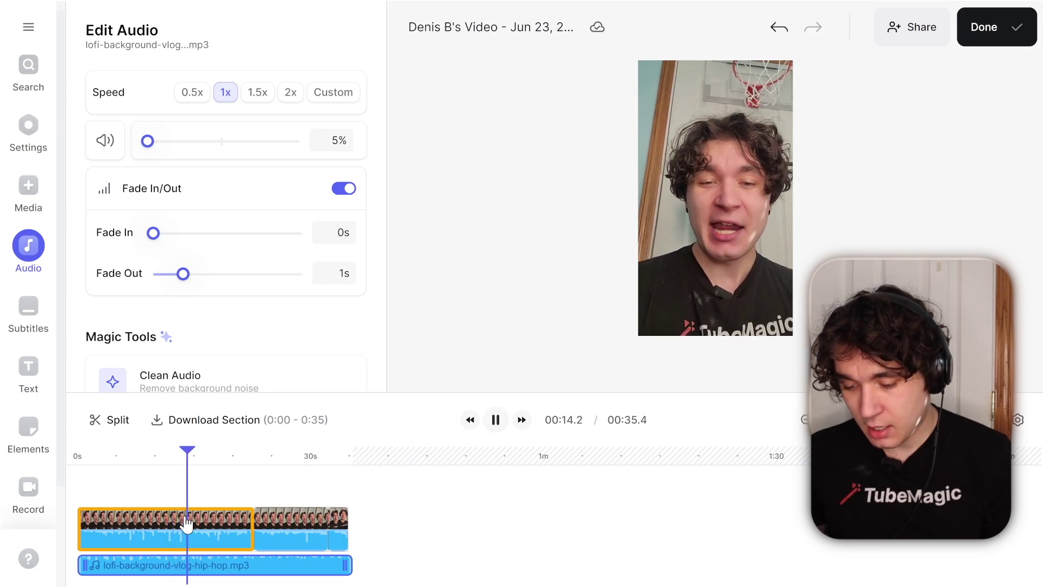
key("space")
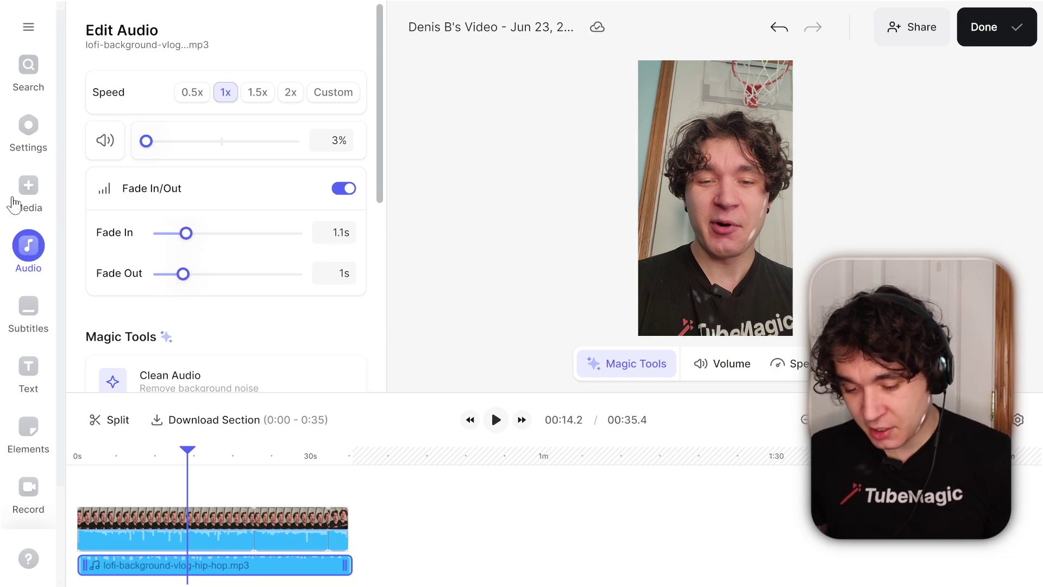
Search stock videos for 'guy on laptop' and add the first result to the project
left_click(14, 204)
scroll(173, 300, "down", 1)
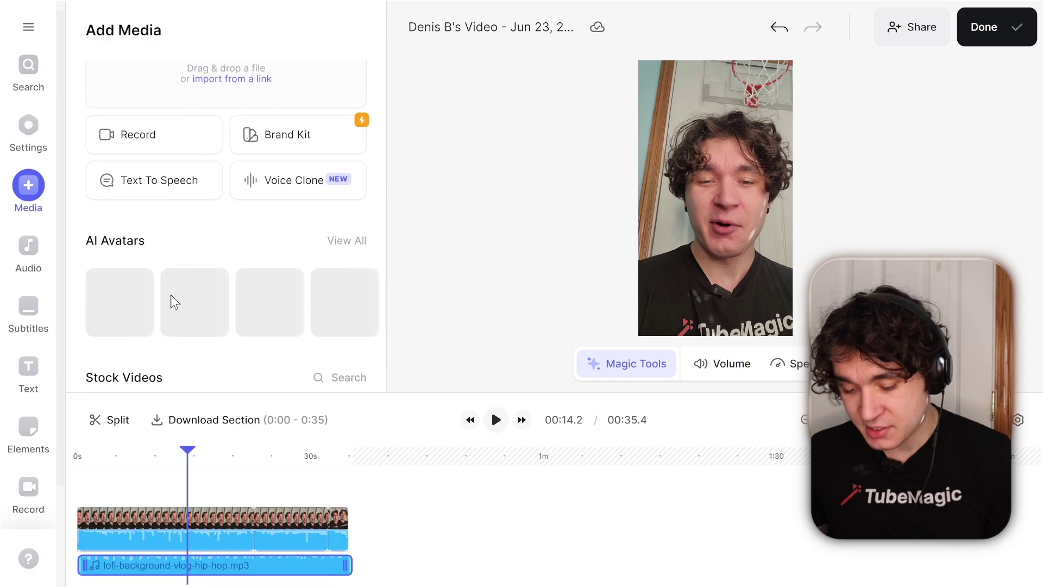
scroll(173, 300, "down", 4)
left_click(83, 454)
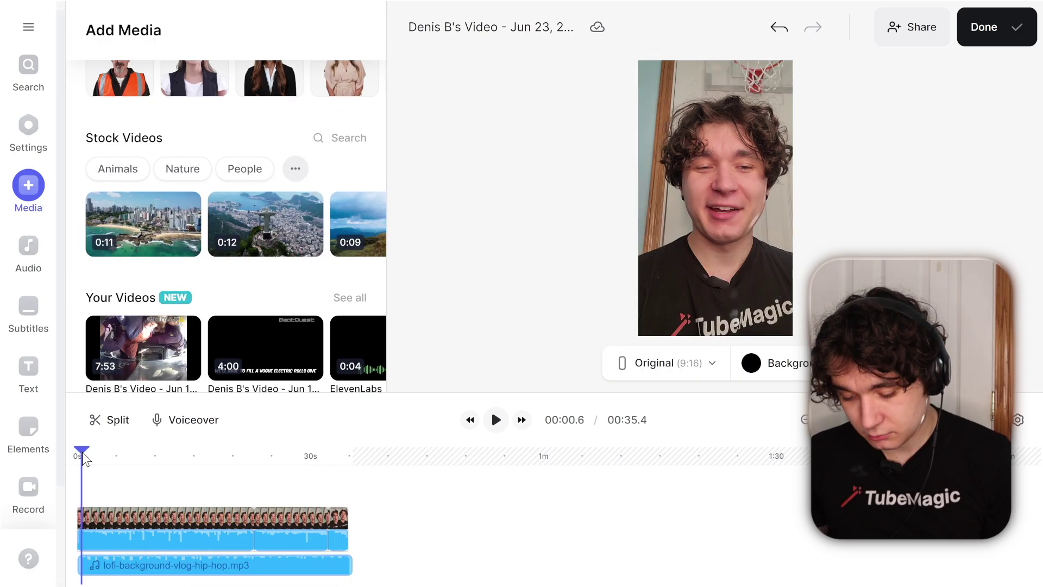
key("space")
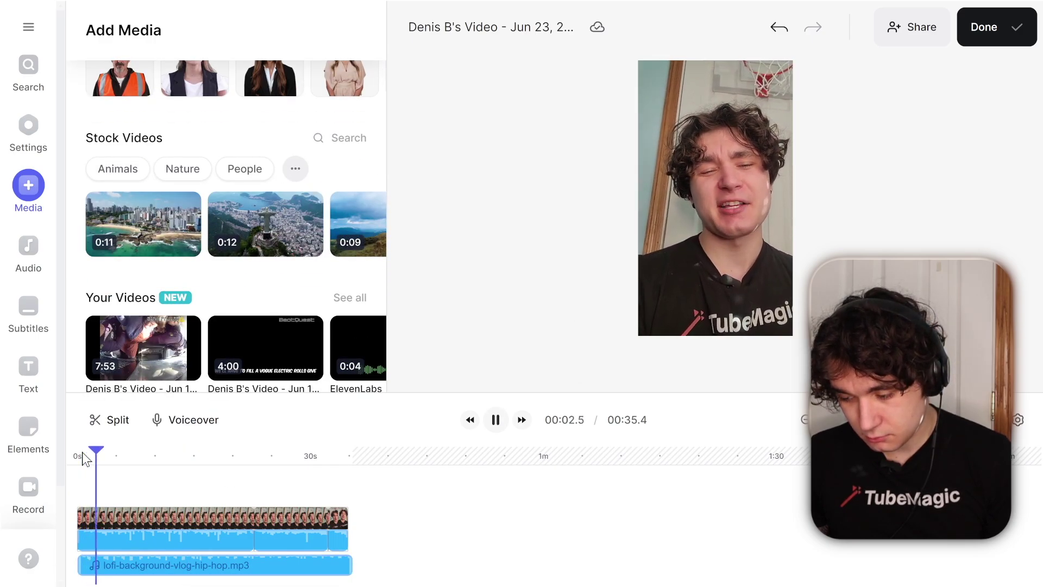
left_click(325, 136)
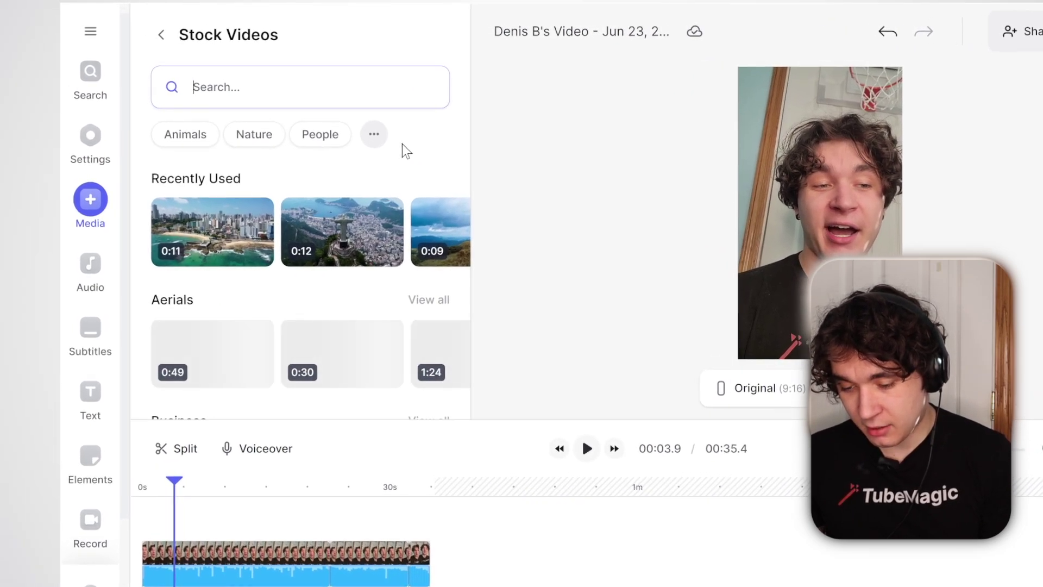
type("guy on laptop")
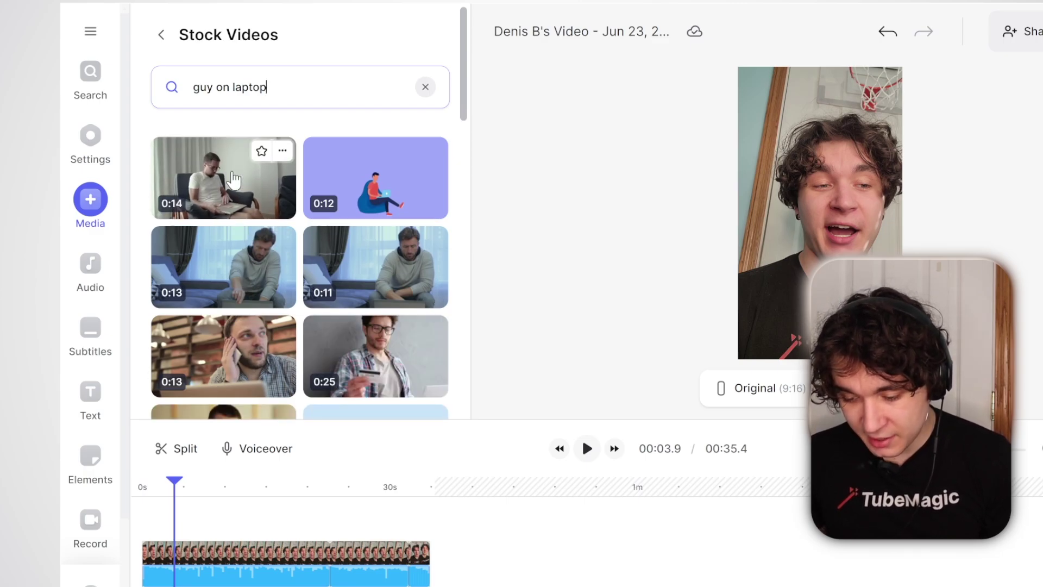
left_click(234, 179)
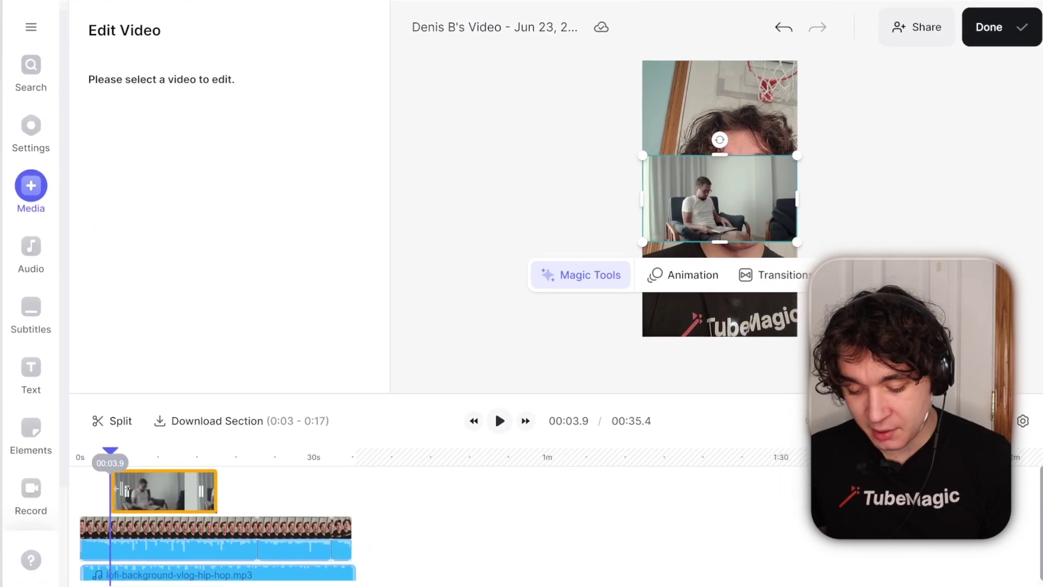
Trim the laptop clip's start and scale it up, centred, to fill the vertical frame
left_click_drag(121, 491, 98, 493)
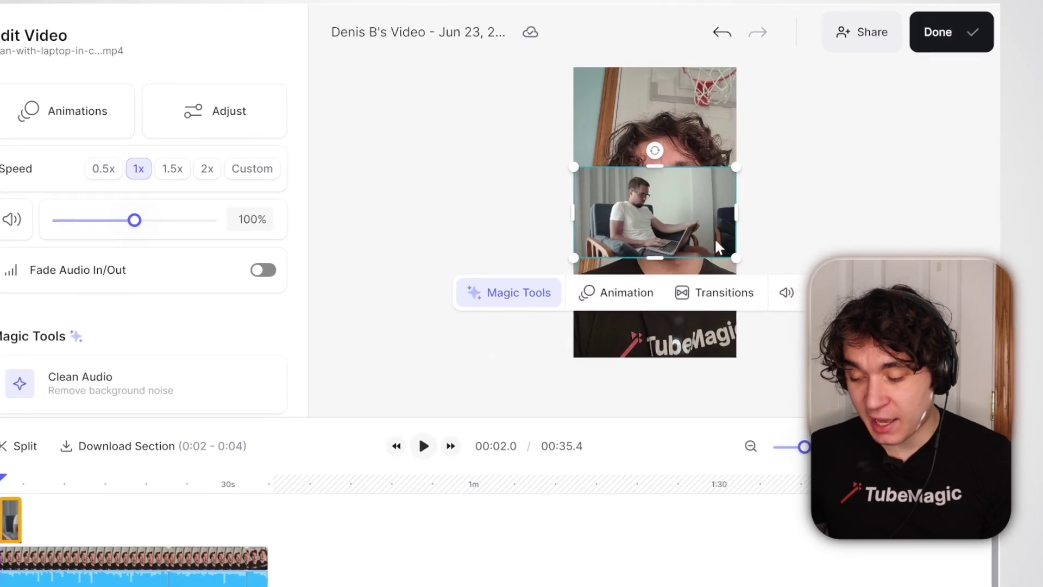
left_click_drag(736, 259, 906, 360)
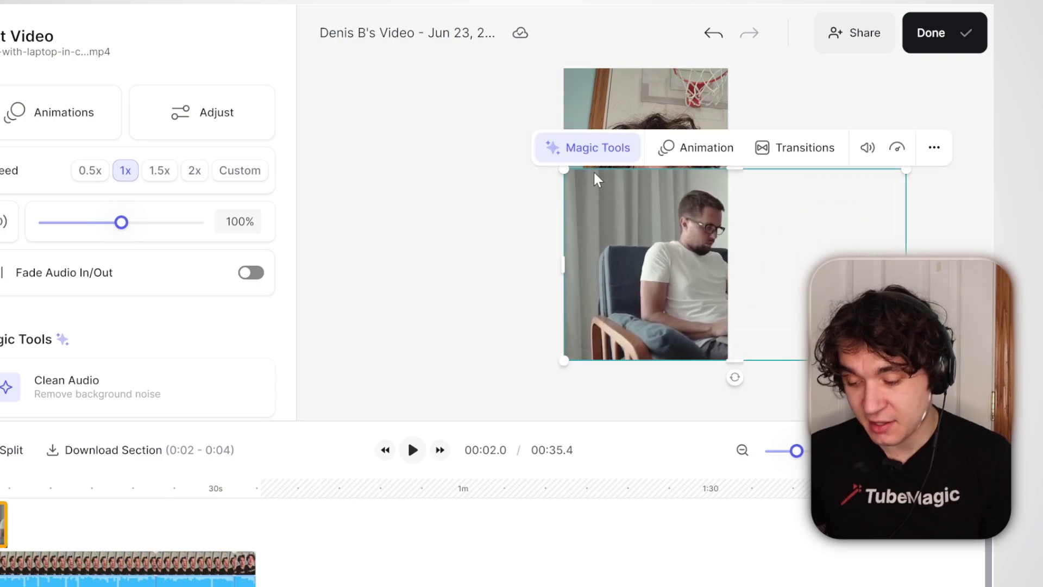
left_click_drag(564, 168, 393, 60)
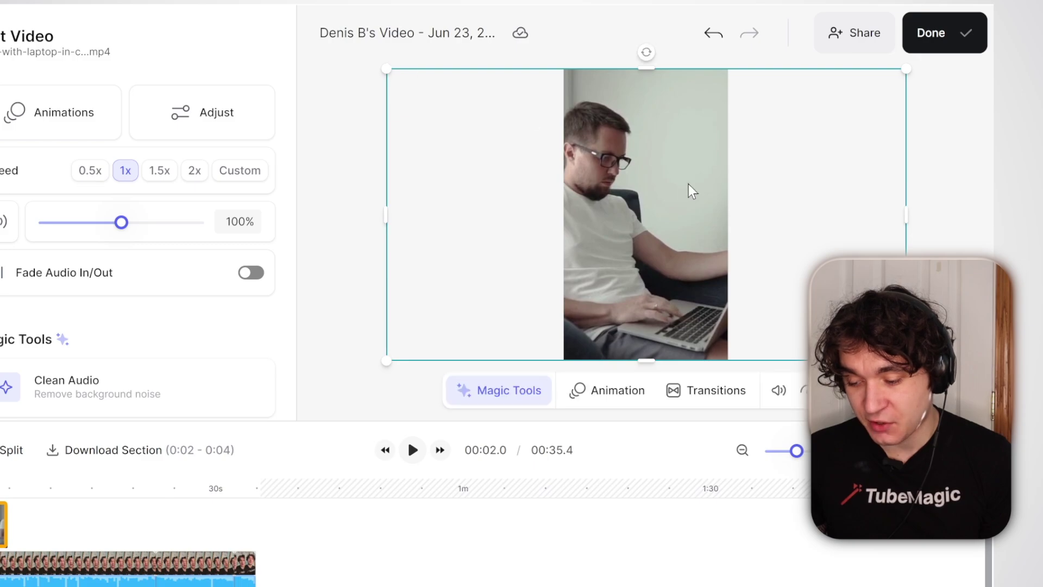
left_click_drag(689, 191, 742, 187)
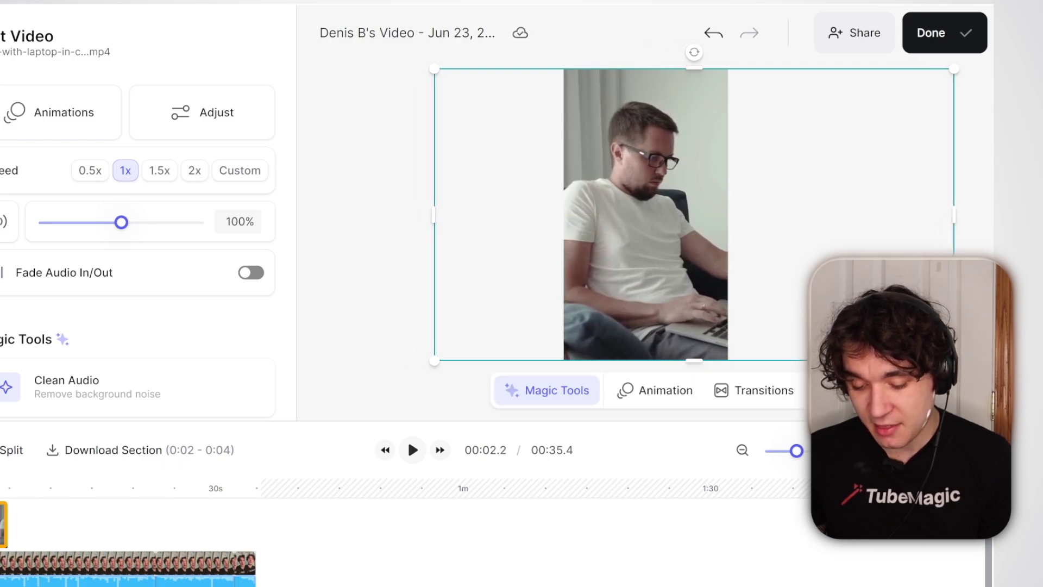
key("Escape")
key("space")
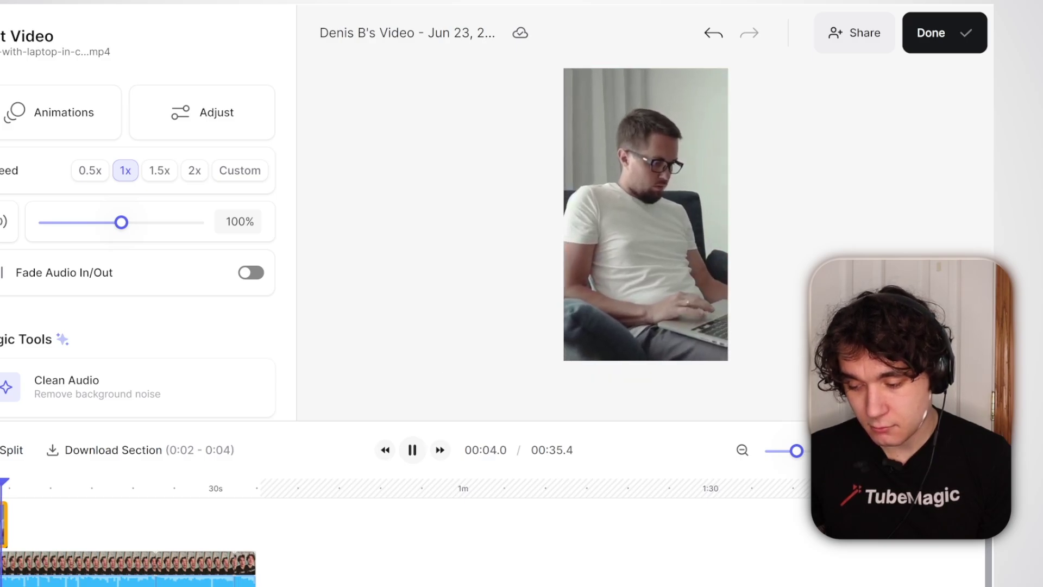
Trim the browser-address stock clip to end around 00:13.6 and play back the edit
left_click(413, 450)
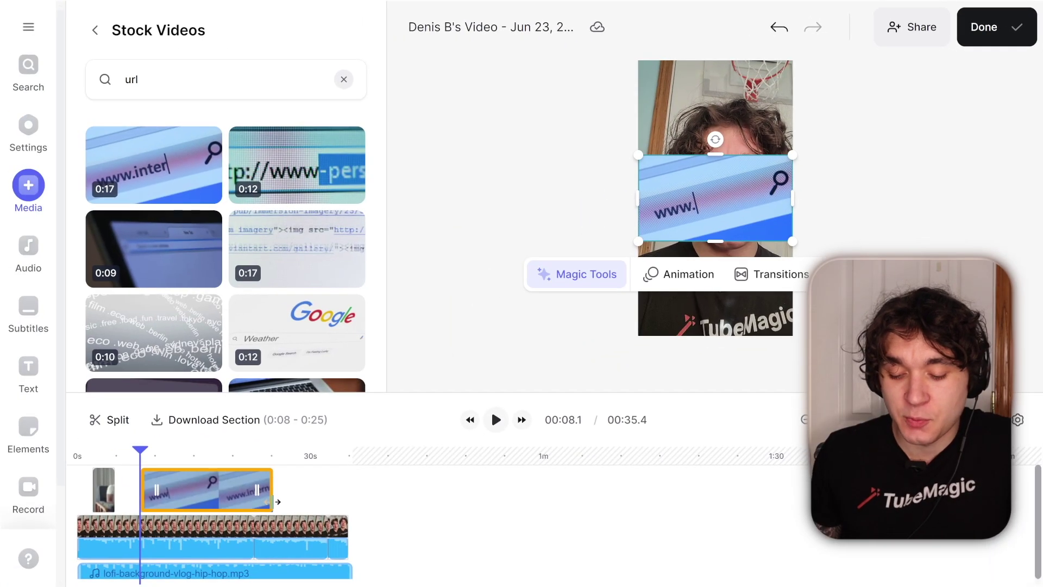
left_click_drag(274, 501, 151, 504)
key("space")
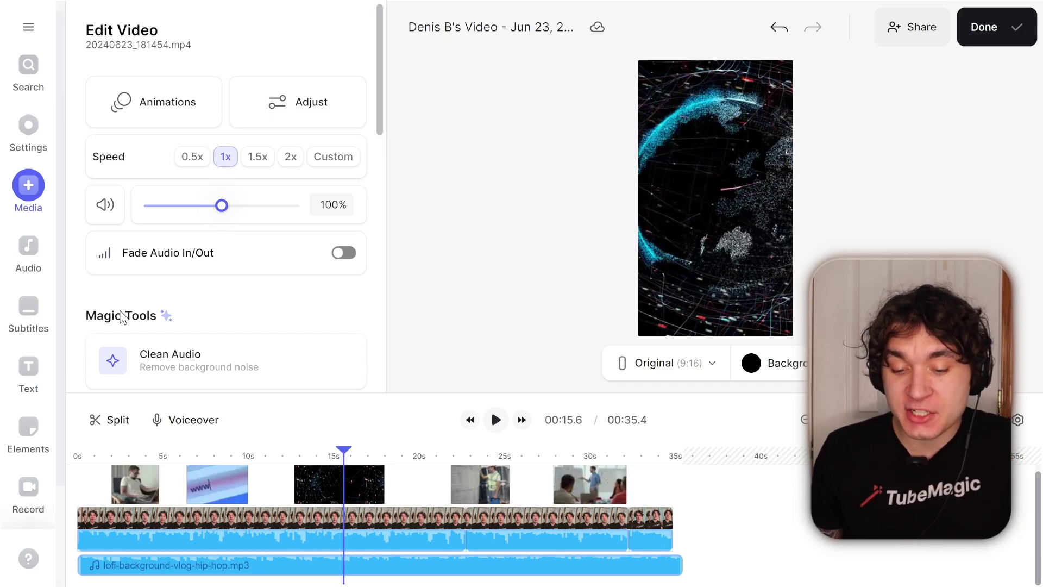
scroll(120, 310, "down", 1)
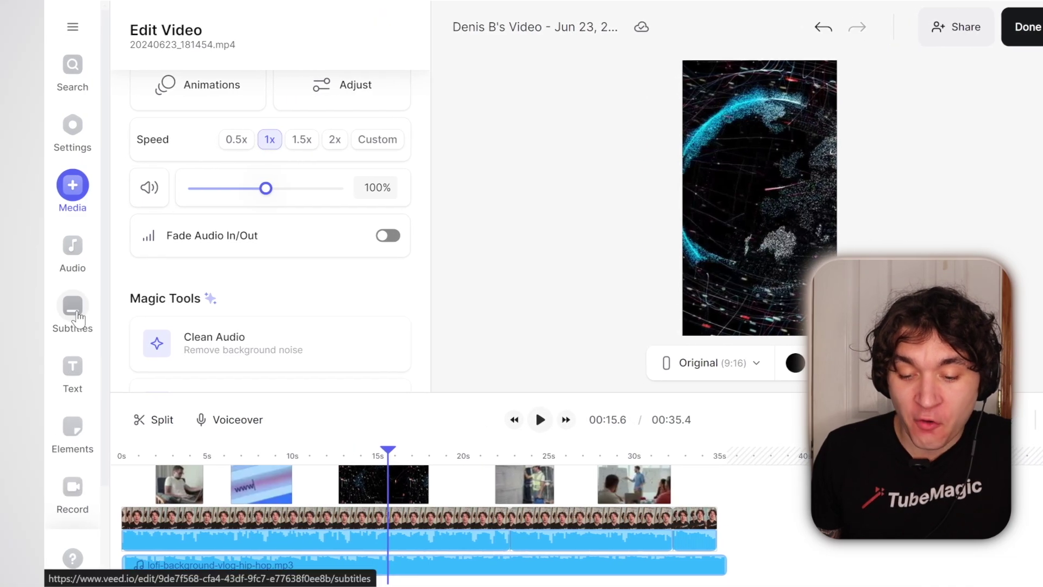
Create automatically generated subtitles for the talking-head video
left_click(55, 310)
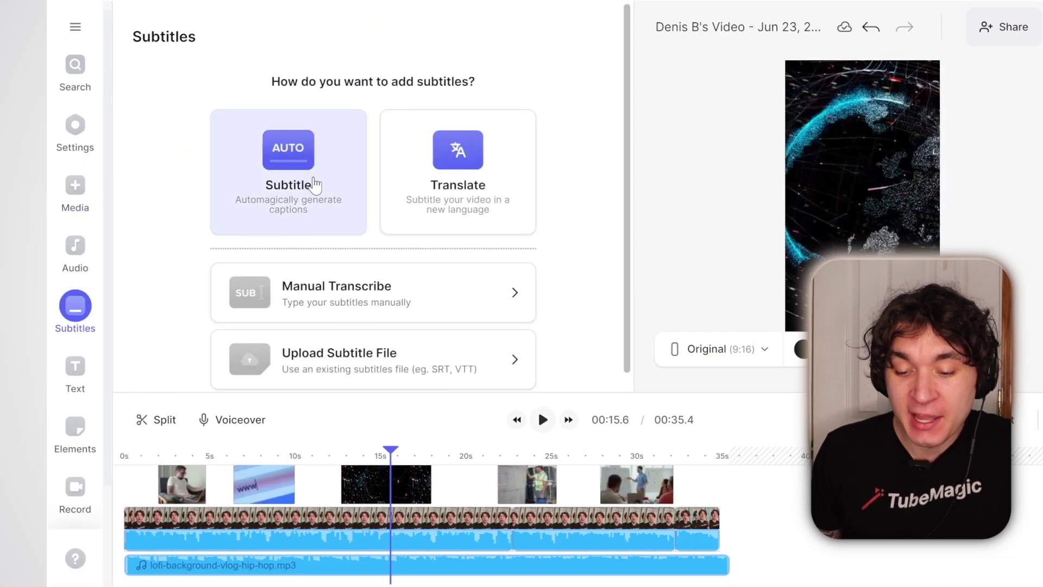
left_click(300, 185)
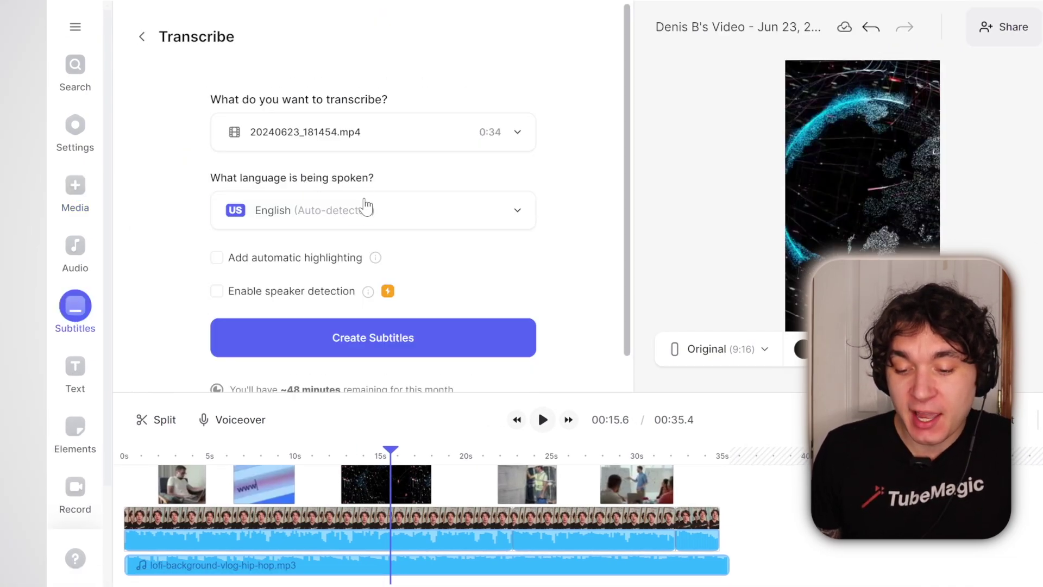
scroll(366, 223, "down", 1)
left_click(363, 301)
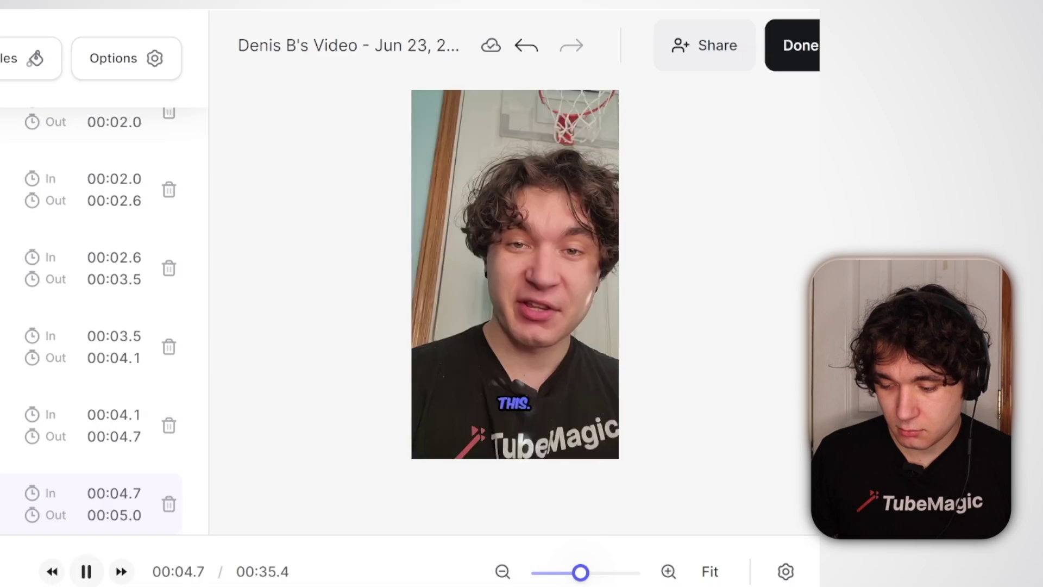
Review the generated subtitle list, then bring up the Export Video settings
key("space")
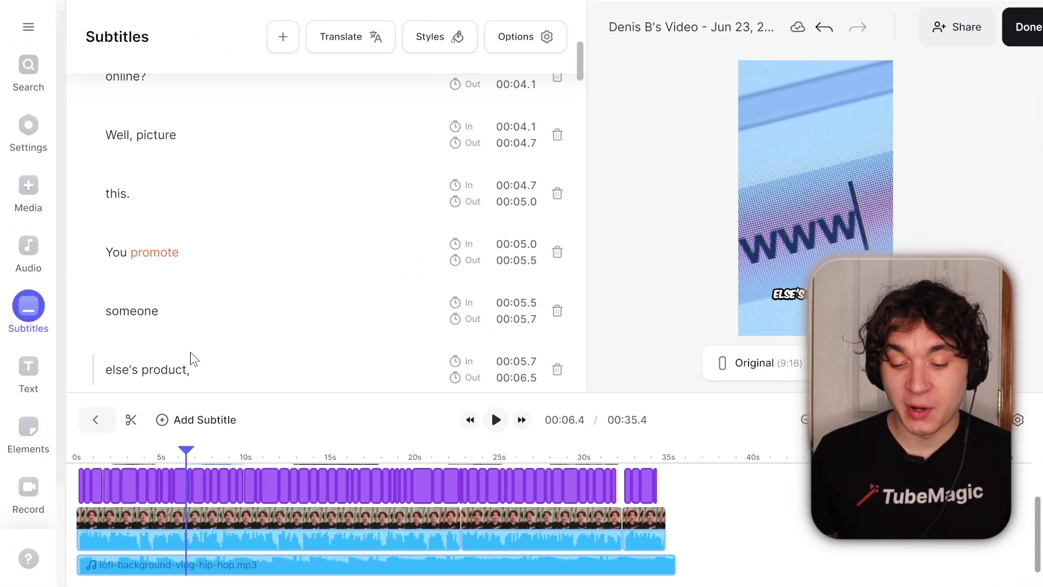
scroll(193, 359, "down", 3)
scroll(193, 359, "down", 1)
scroll(192, 356, "up", 1)
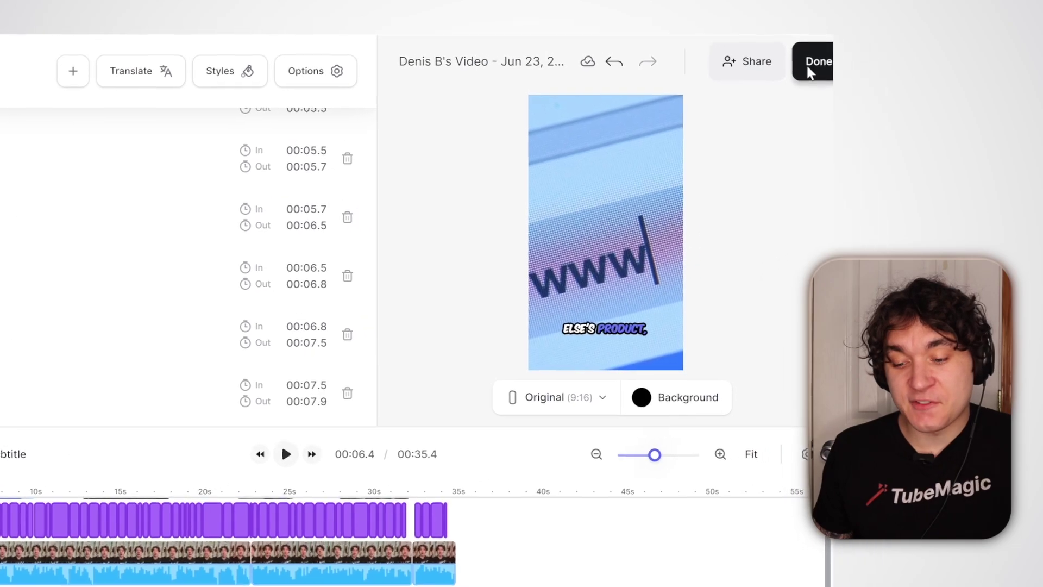
left_click(1022, 33)
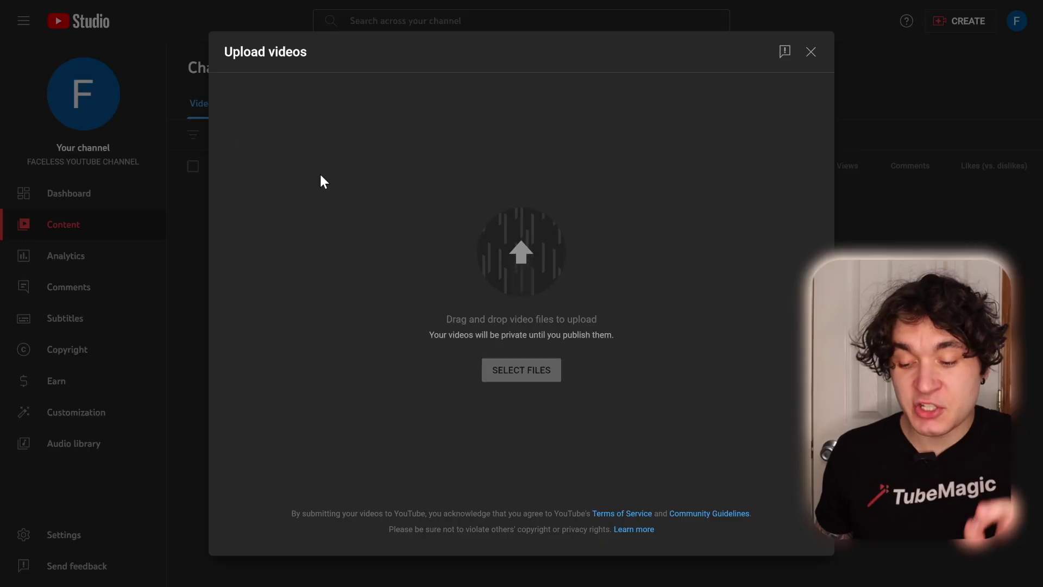
Upload the exported Short, mark it 'No, it's not made for kids', and move past Details
left_click(479, 259)
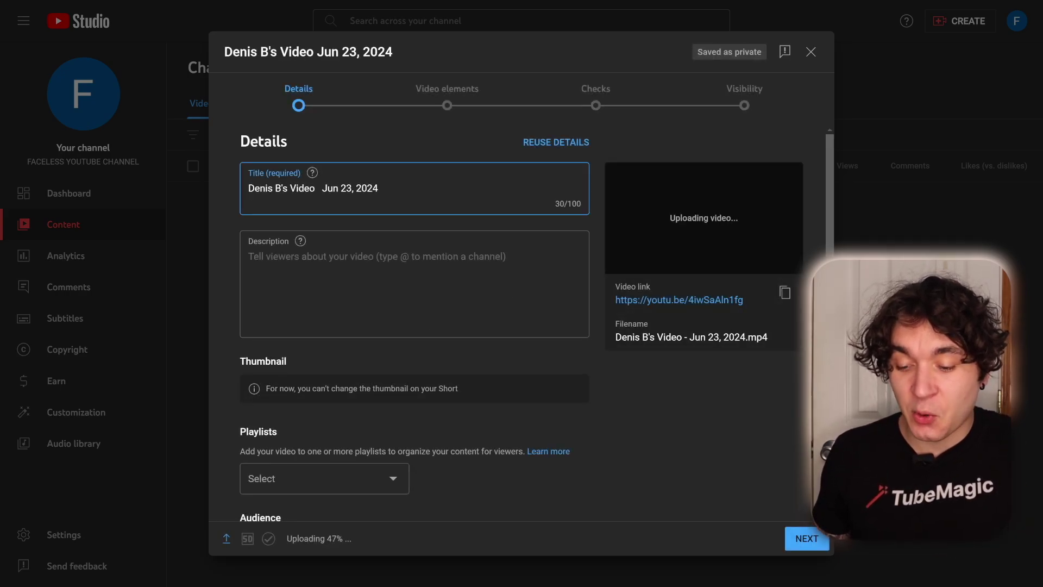
scroll(366, 260, "down", 5)
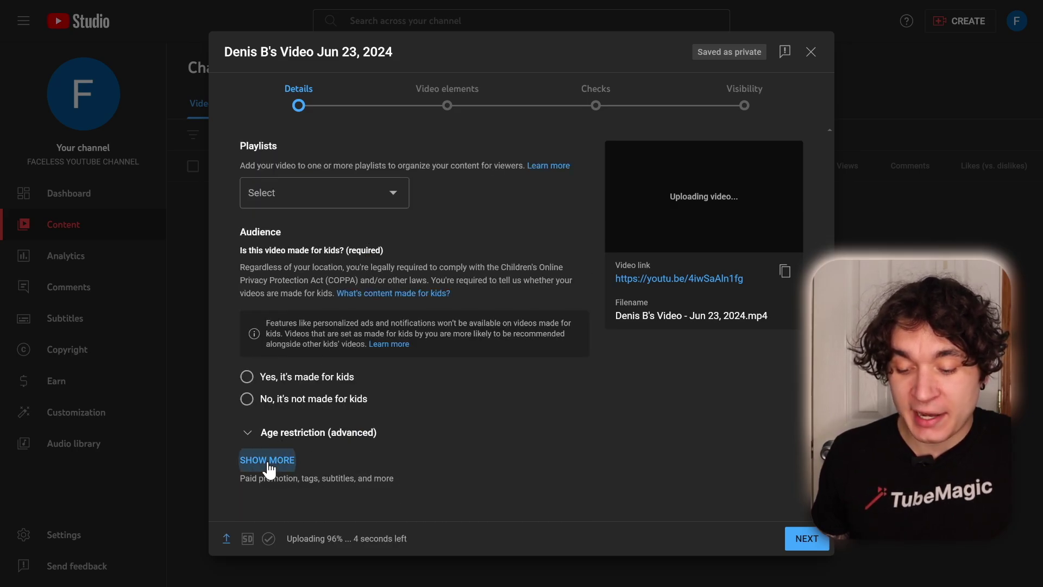
left_click(267, 461)
scroll(294, 381, "down", 15)
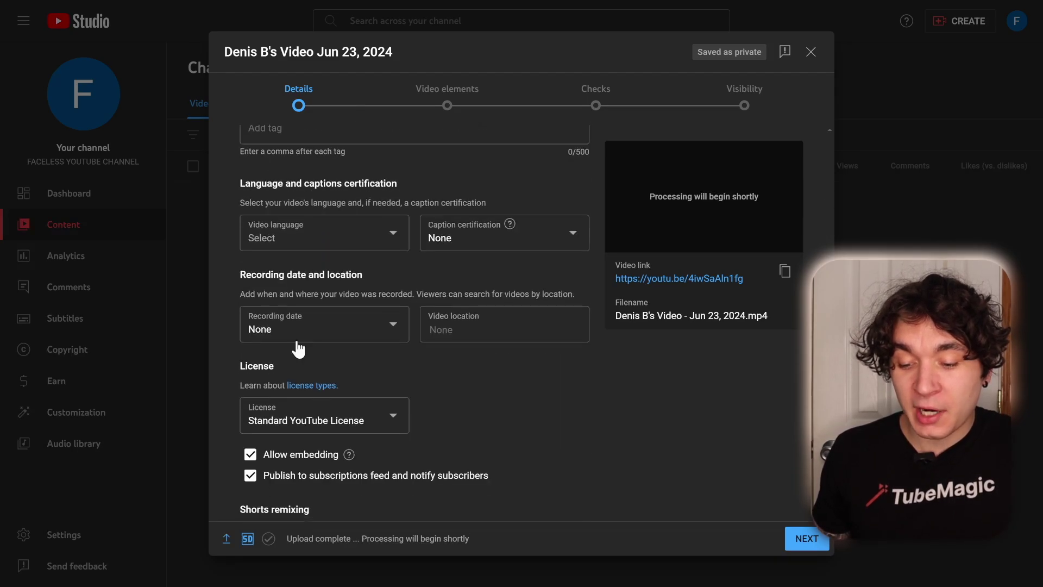
scroll(327, 206, "up", 5)
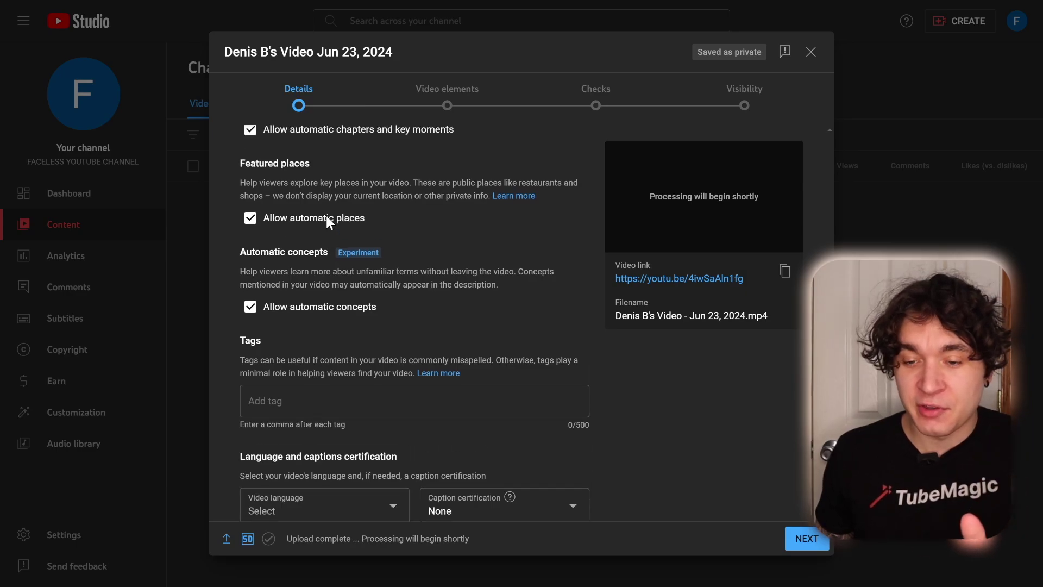
scroll(326, 216, "up", 10)
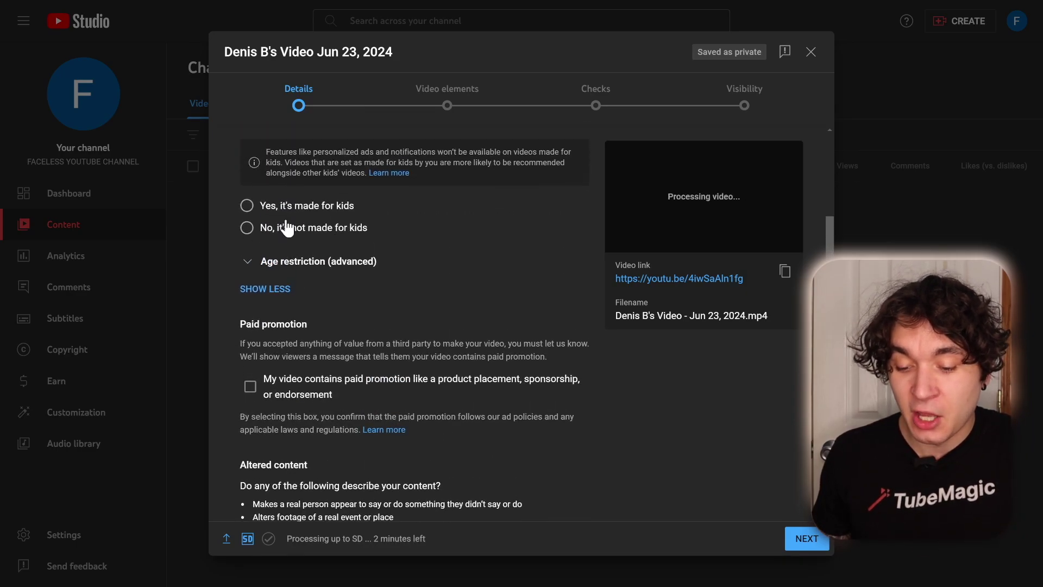
left_click(259, 232)
left_click(451, 99)
Save the Short as Unlisted, then copy its shareable link from the Shorts list
left_click(554, 103)
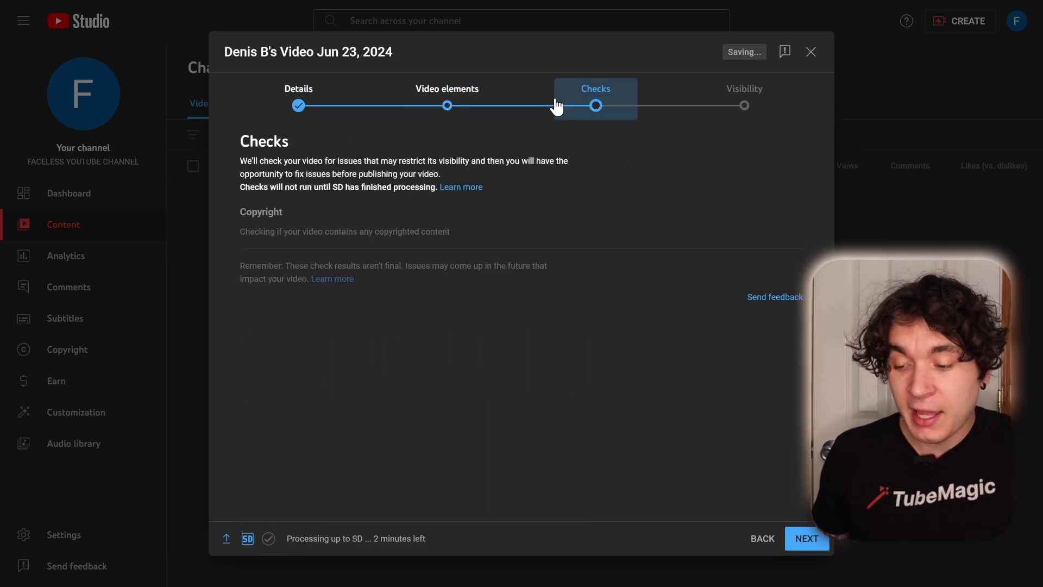
left_click(750, 105)
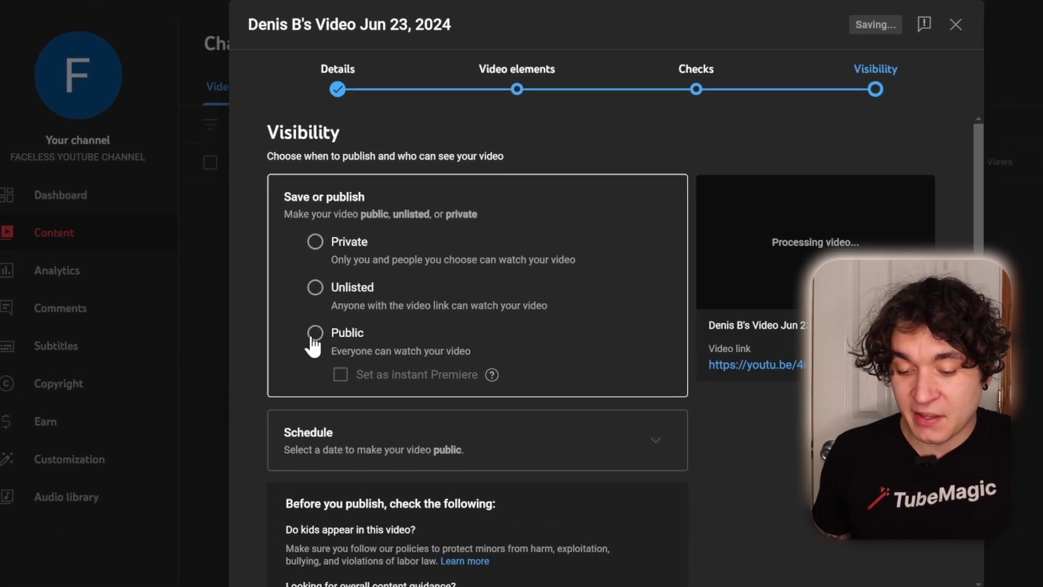
left_click(315, 288)
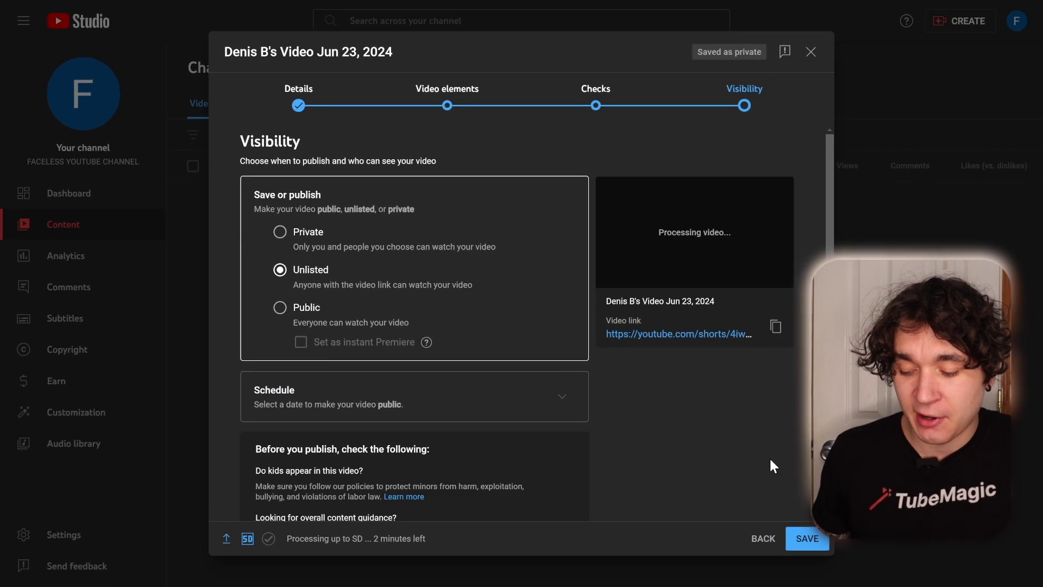
left_click(810, 538)
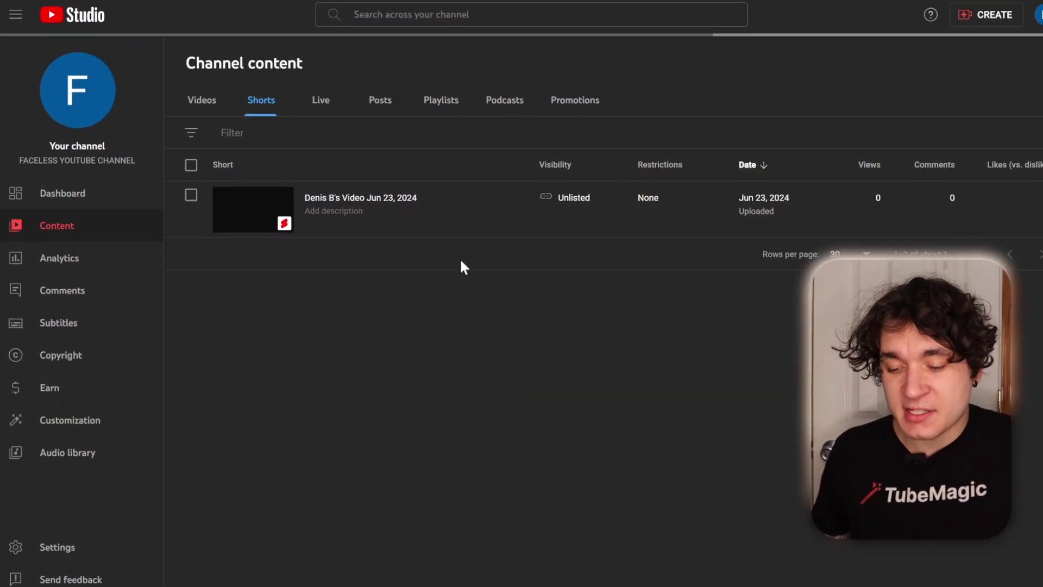
left_click(433, 214)
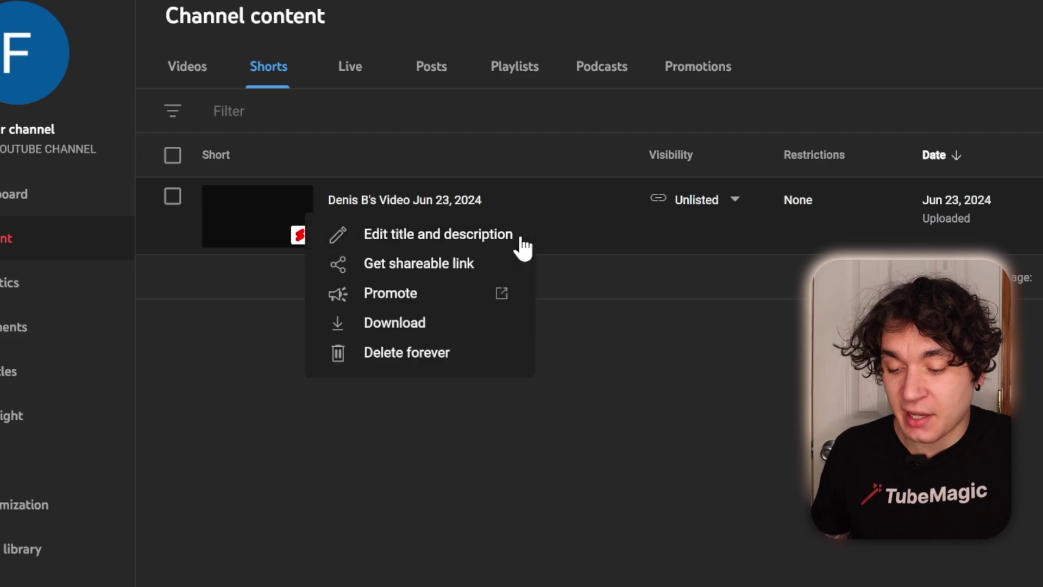
left_click(481, 264)
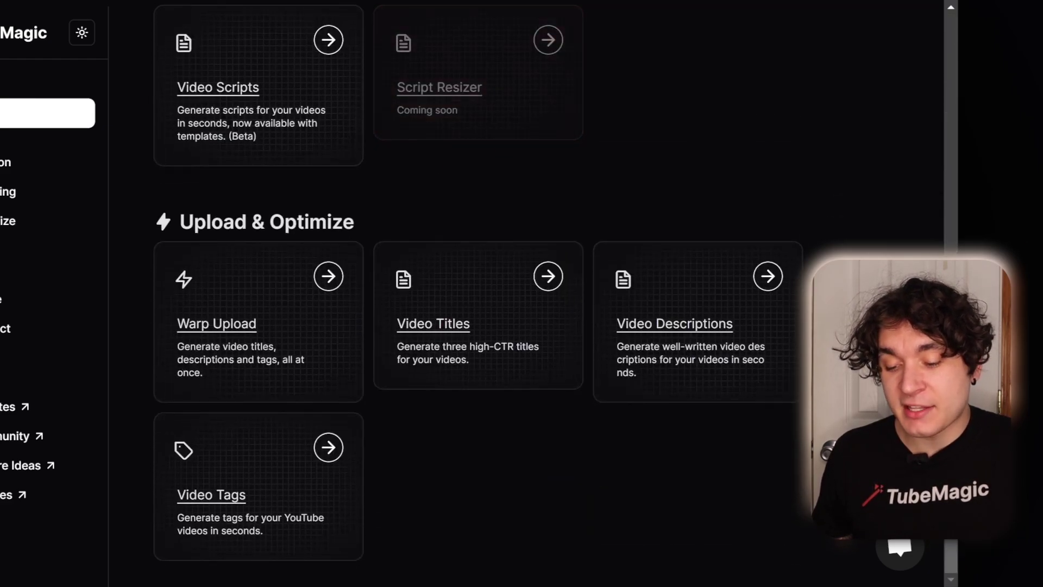
Generate three titles, a description and tags from the Short's link in Warp Upload
left_click(259, 305)
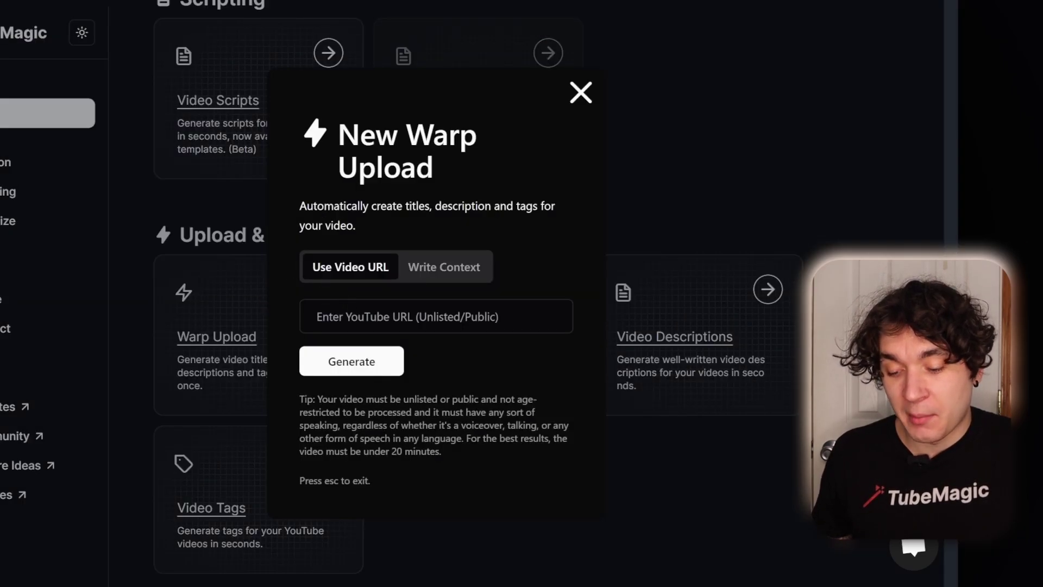
left_click(351, 361)
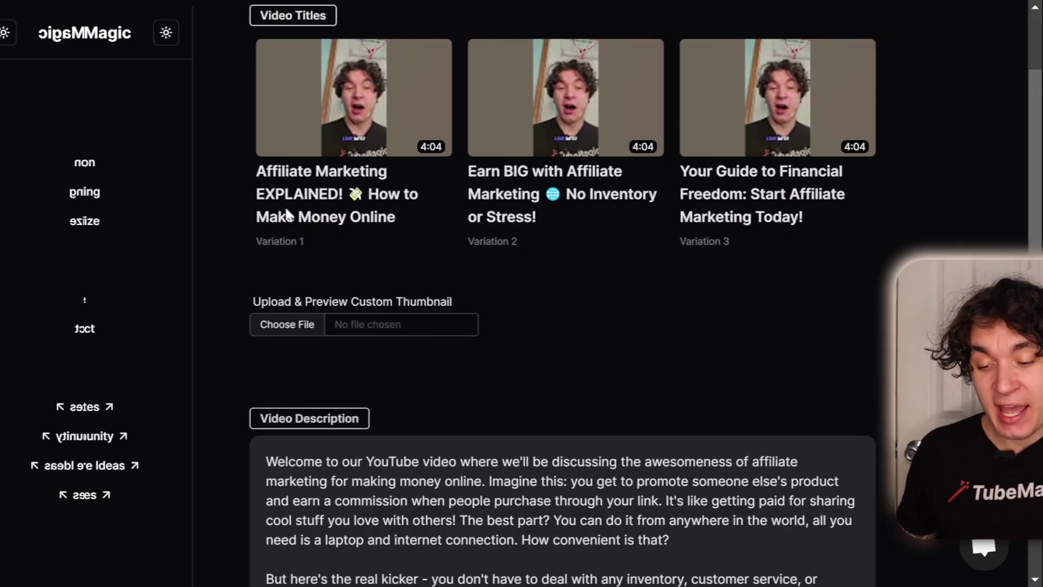
scroll(585, 302, "down", 1)
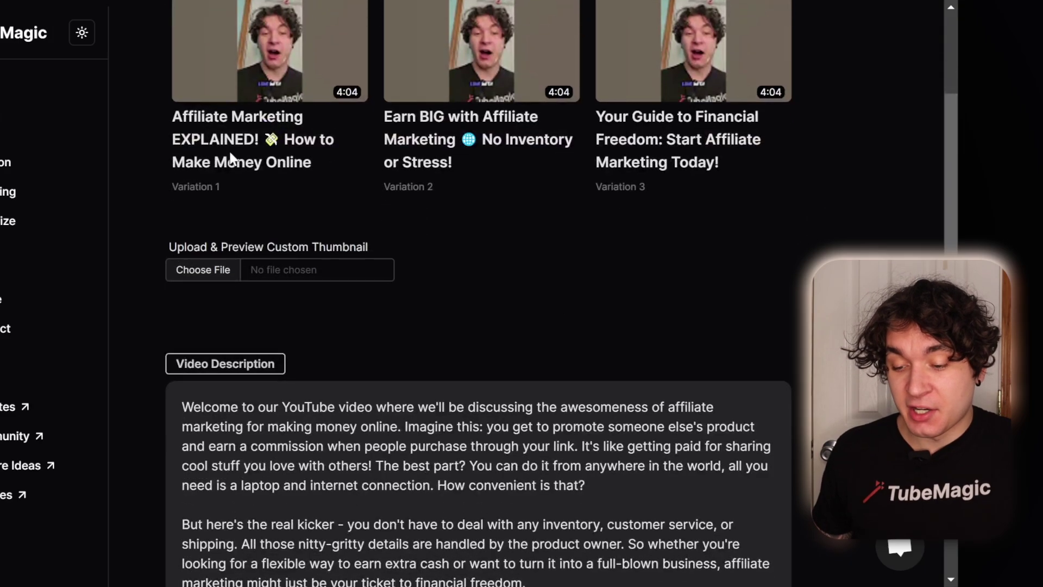
scroll(541, 280, "down", 9)
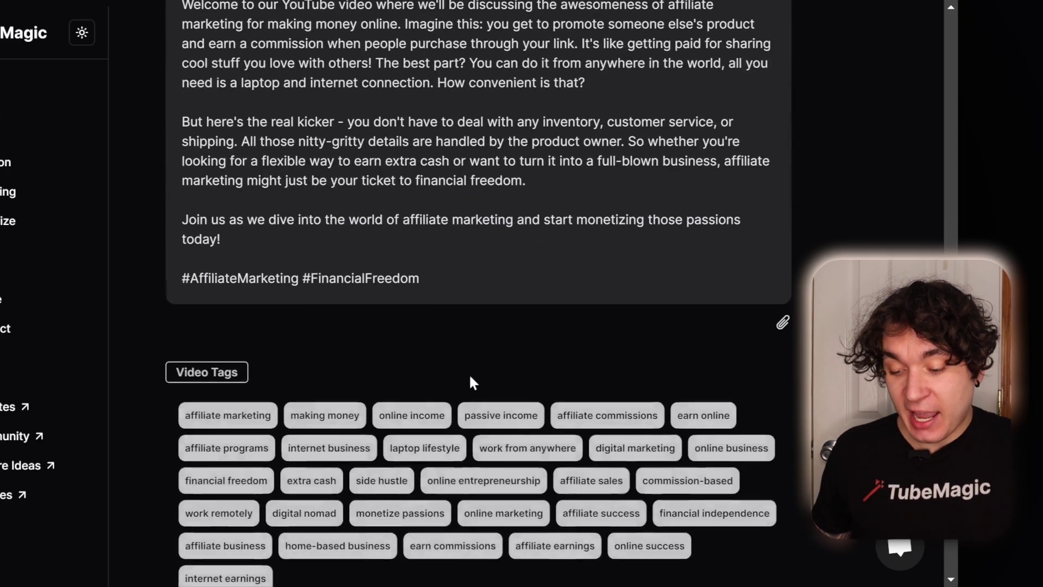